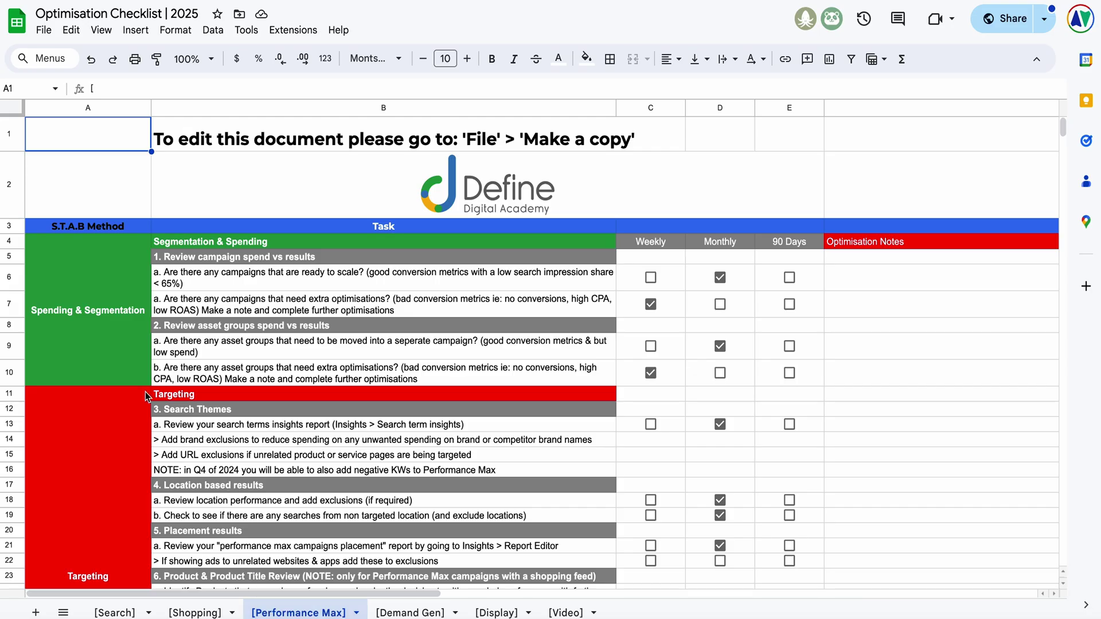
Show the Spending & Segmentation section of the Performance Max checklist in Optimisation Checklist | 2025
click(64, 319)
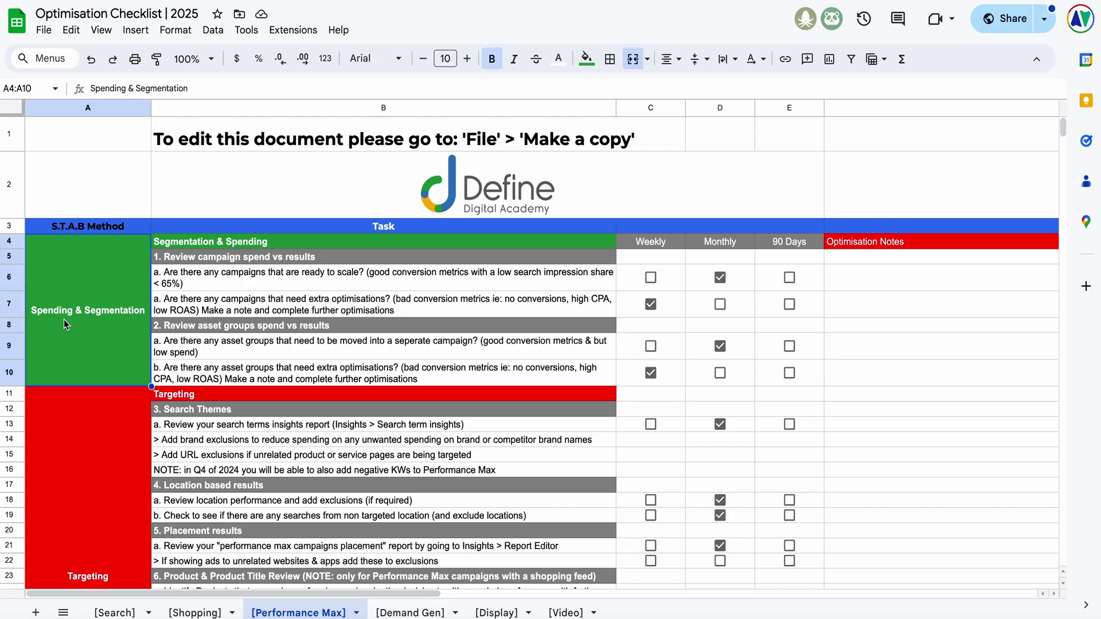
Go through the Targeting, Ads & Landing Pages and Bidding sections of the Performance Max checklist
scroll(64, 319, down, 4)
click(64, 323)
scroll(64, 323, down, 5)
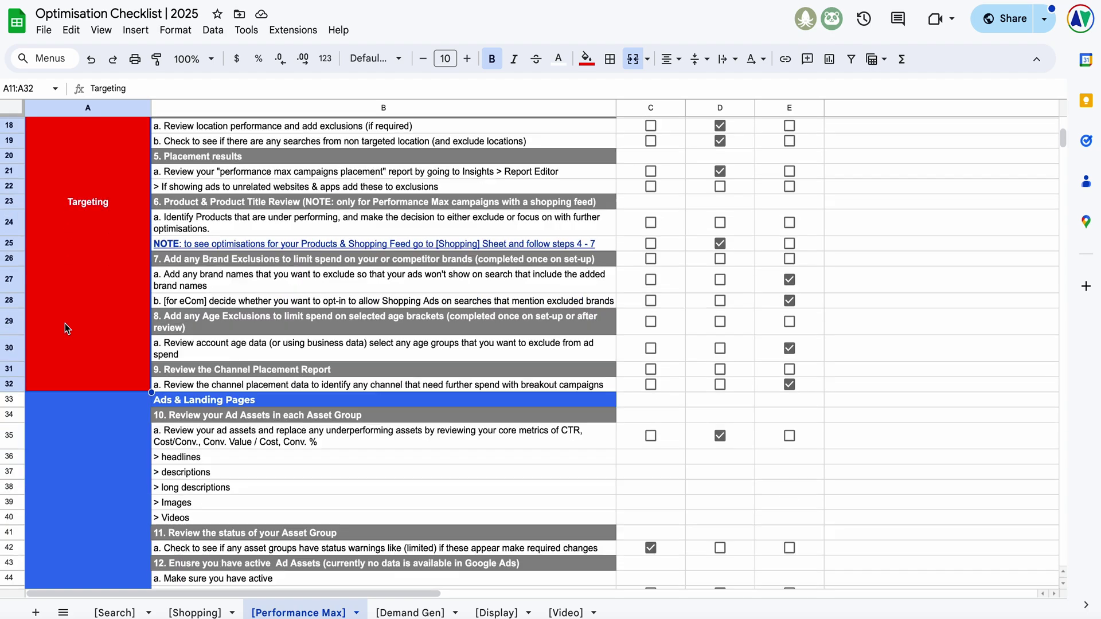
click(81, 396)
scroll(80, 396, down, 5)
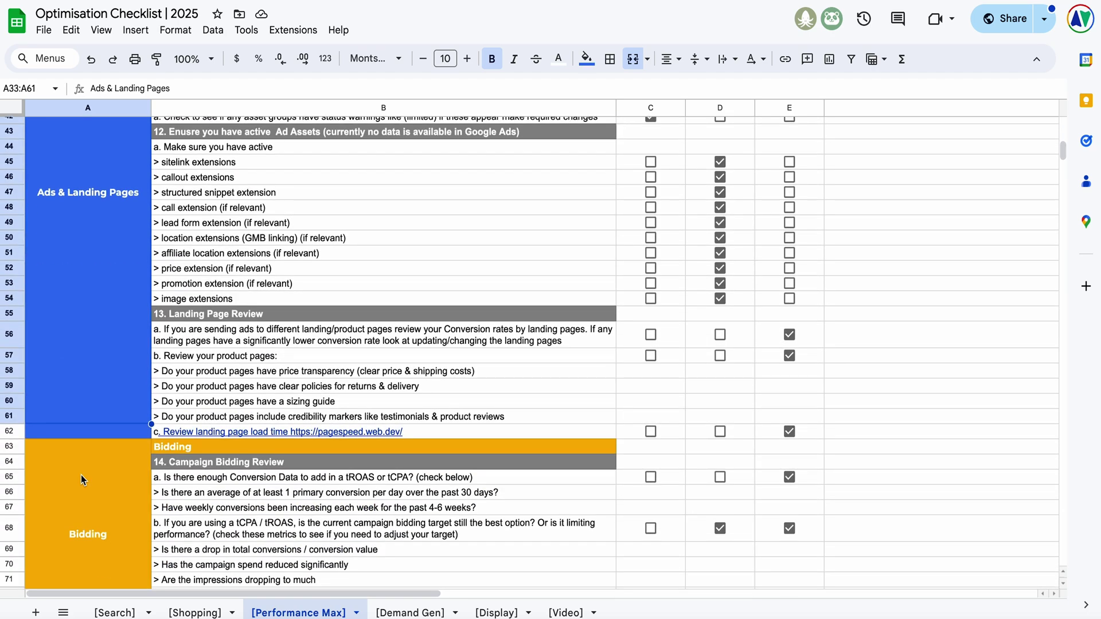
click(81, 476)
scroll(81, 477, up, 1)
scroll(82, 476, up, 10)
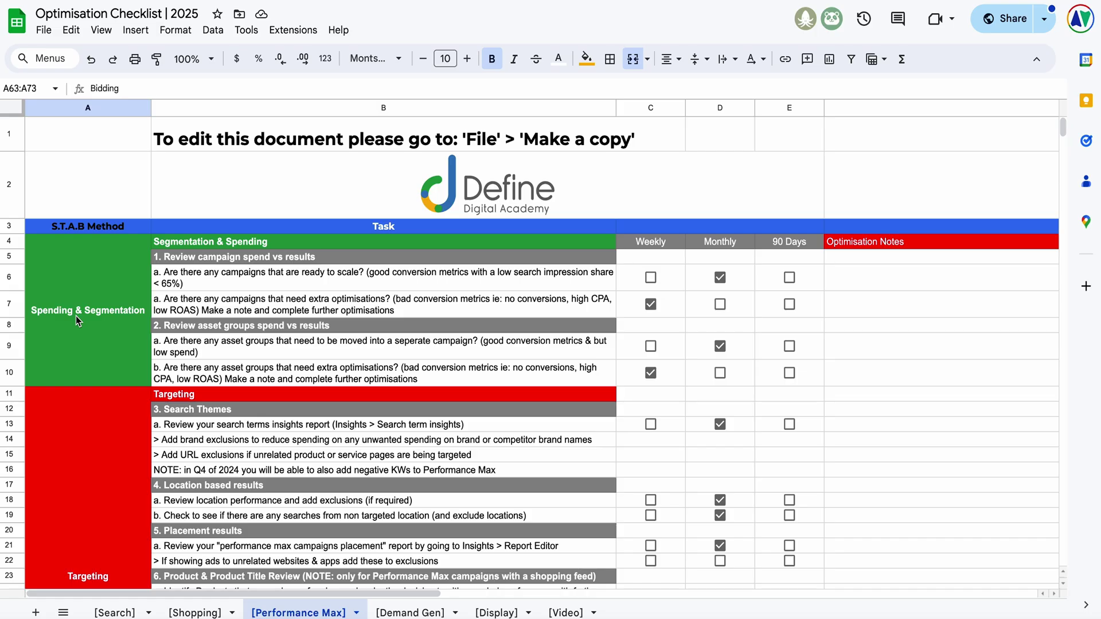
Revisit the Targeting, Ads & Landing Pages and Bidding sections a second time
click(75, 493)
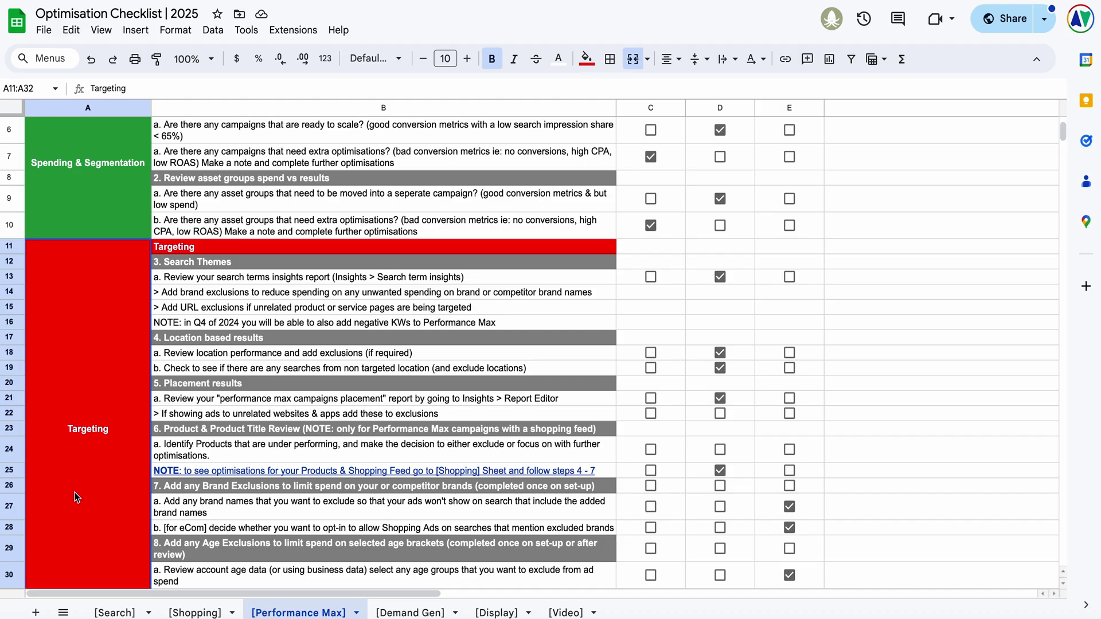
scroll(60, 495, down, 3)
click(70, 486)
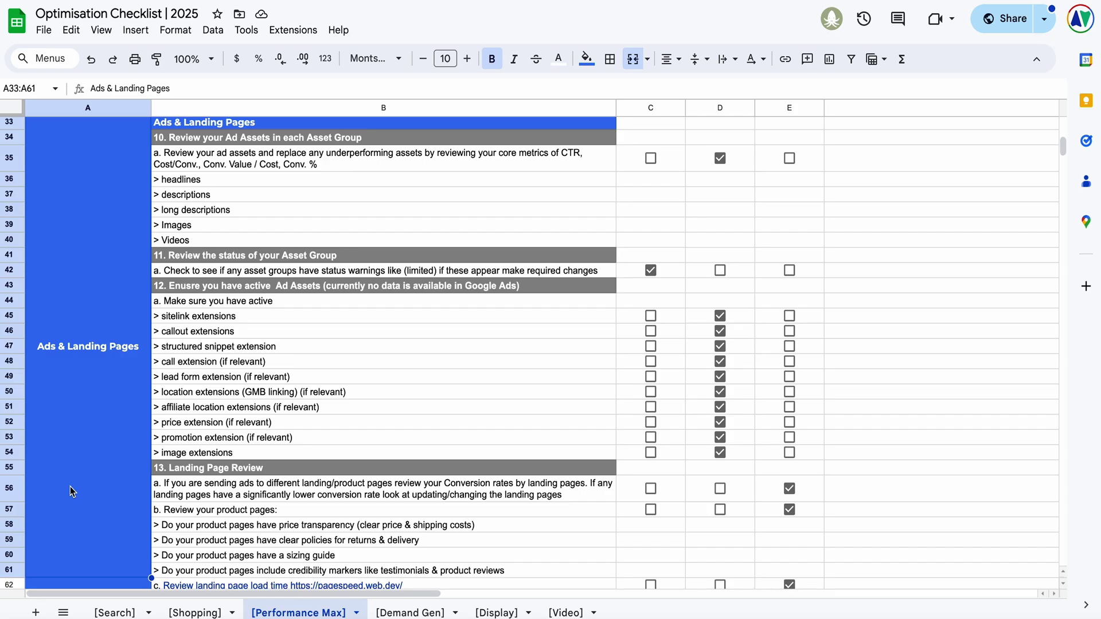
scroll(70, 487, down, 3)
click(71, 486)
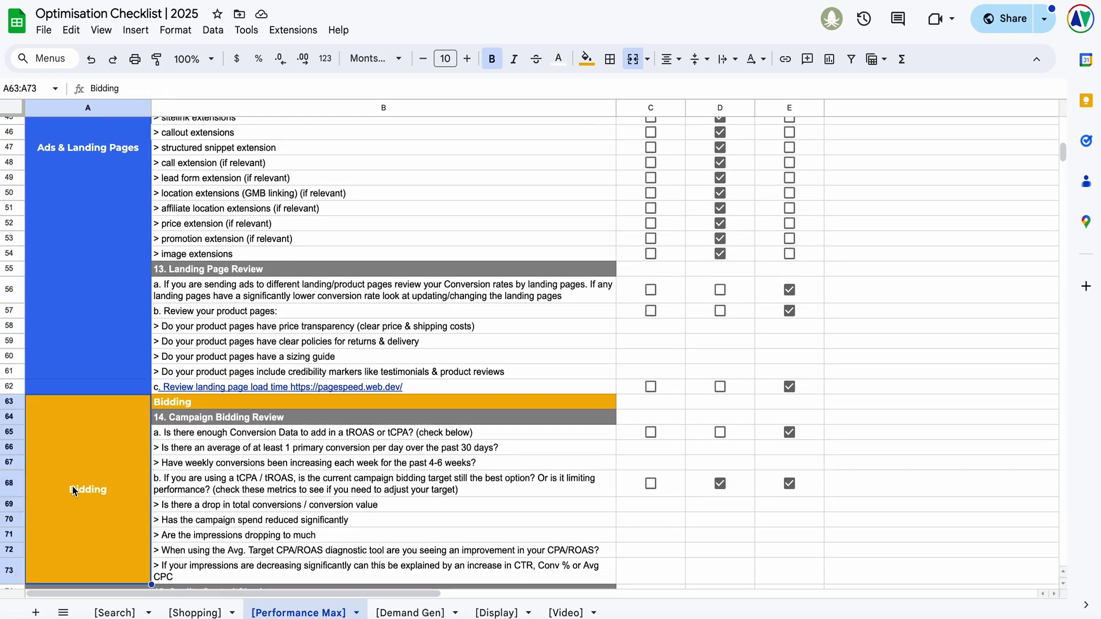
scroll(169, 539, up, 10)
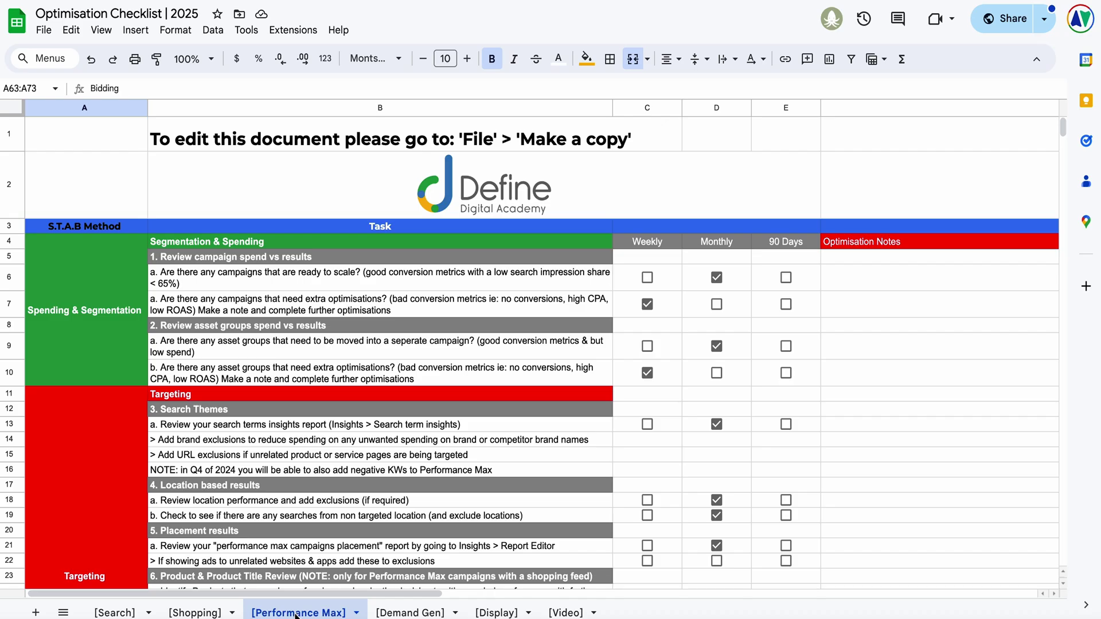
Look at the Search, Shopping and Demand Gen checklists, then return to Performance Max
click(135, 613)
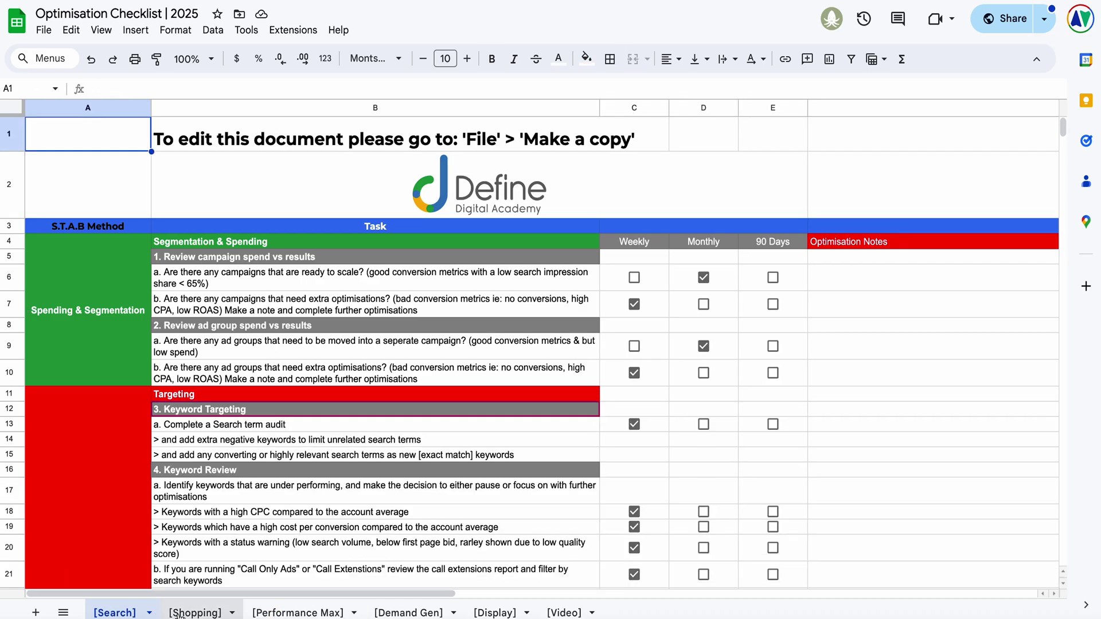
click(179, 612)
click(408, 613)
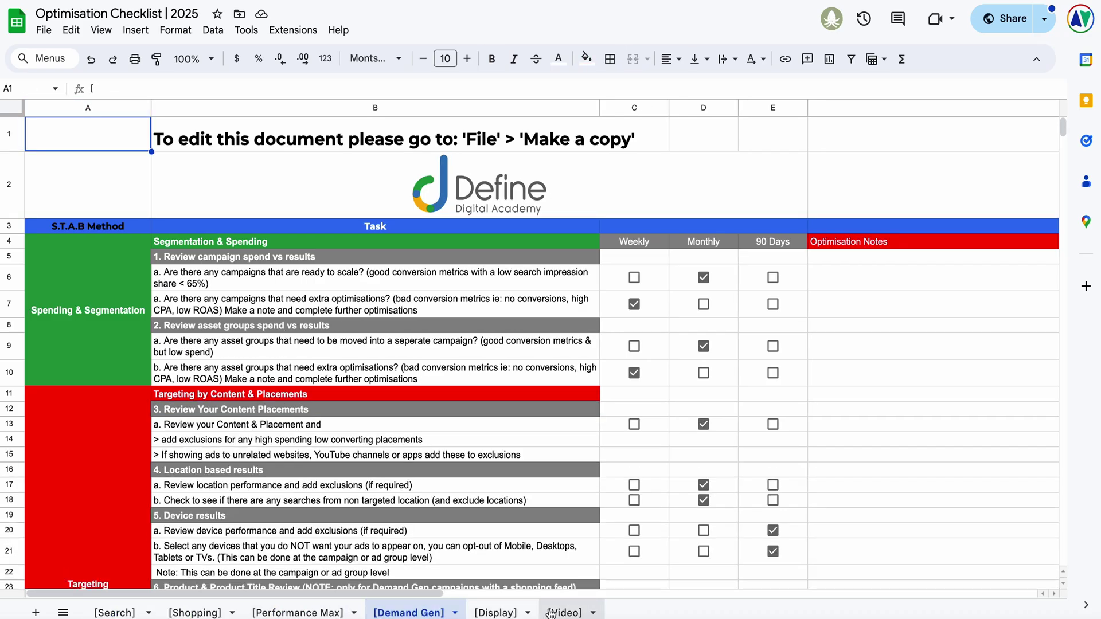
click(315, 613)
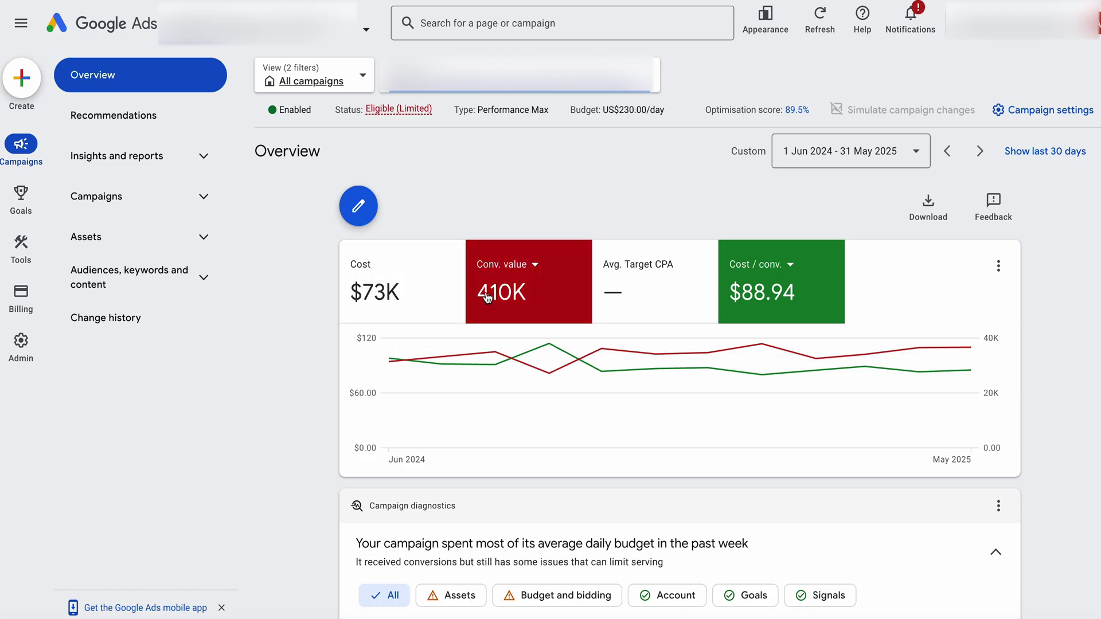
Chart campaign cost over time, then switch the chart to show only cost per conversion
click(653, 250)
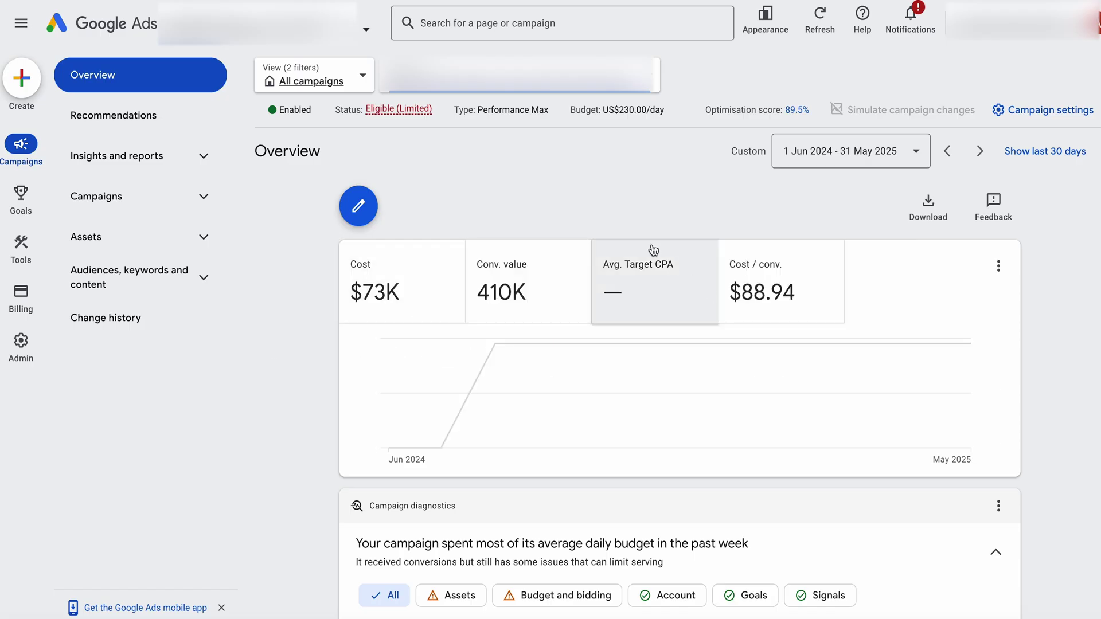
click(390, 296)
mouse_move(392, 356)
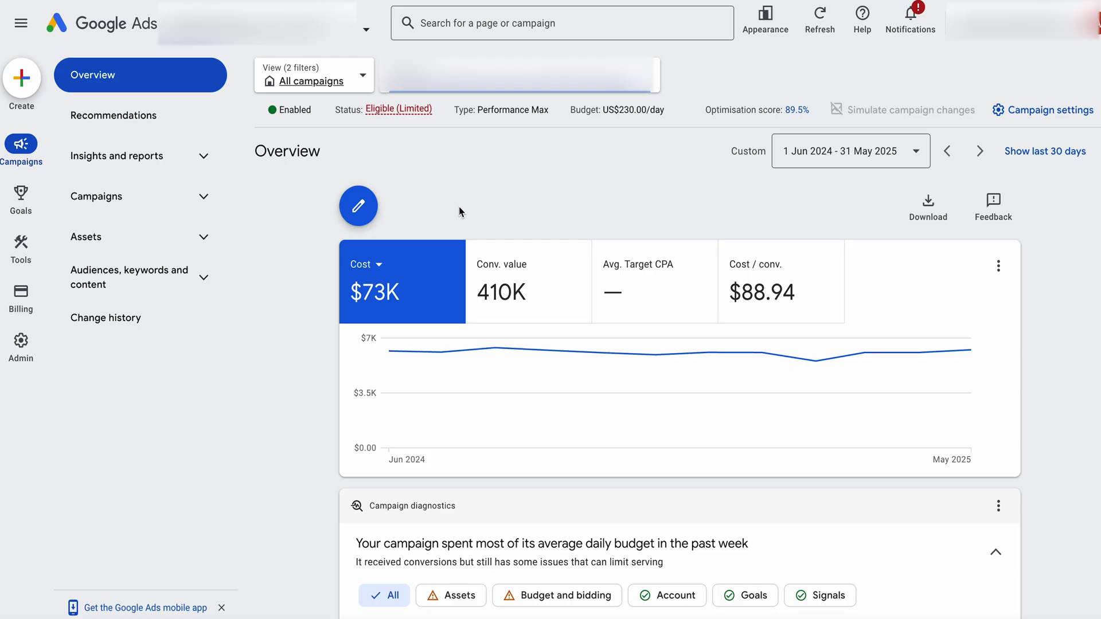
click(781, 281)
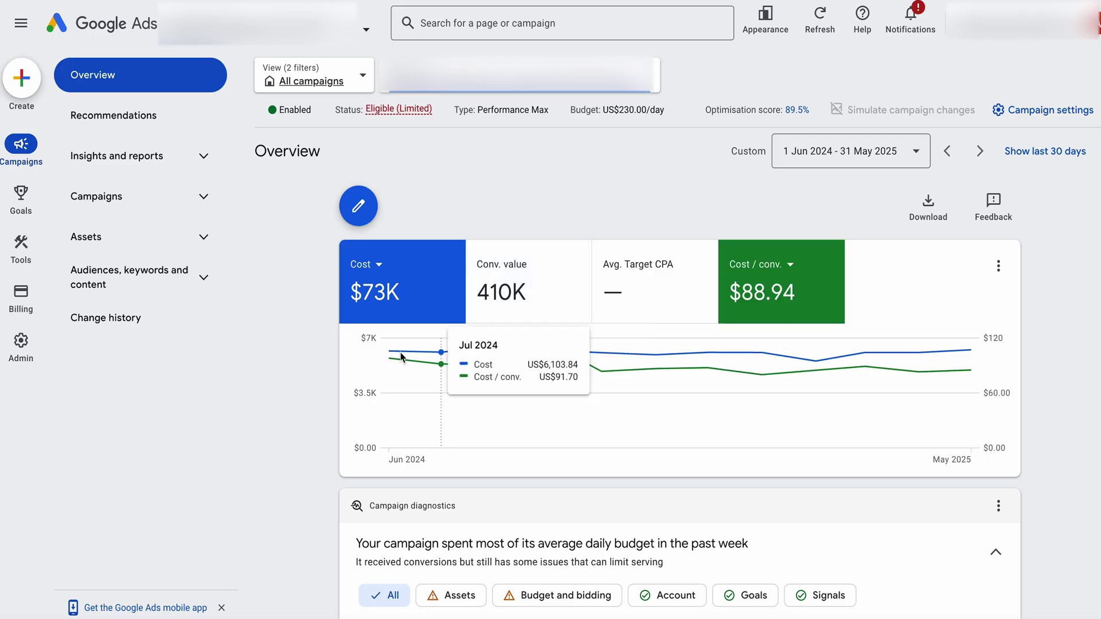
click(388, 284)
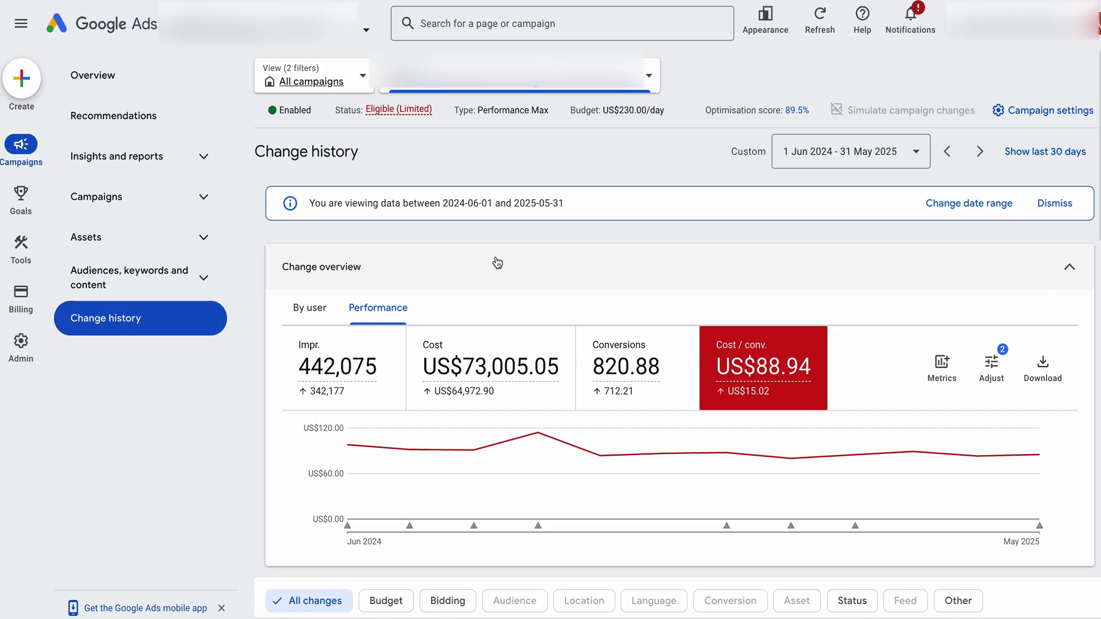
scroll(534, 262, down, 8)
Review change history, expanding and collapsing the '8 dynamic ad targets added' entry, then return to asset groups
scroll(534, 262, down, 2)
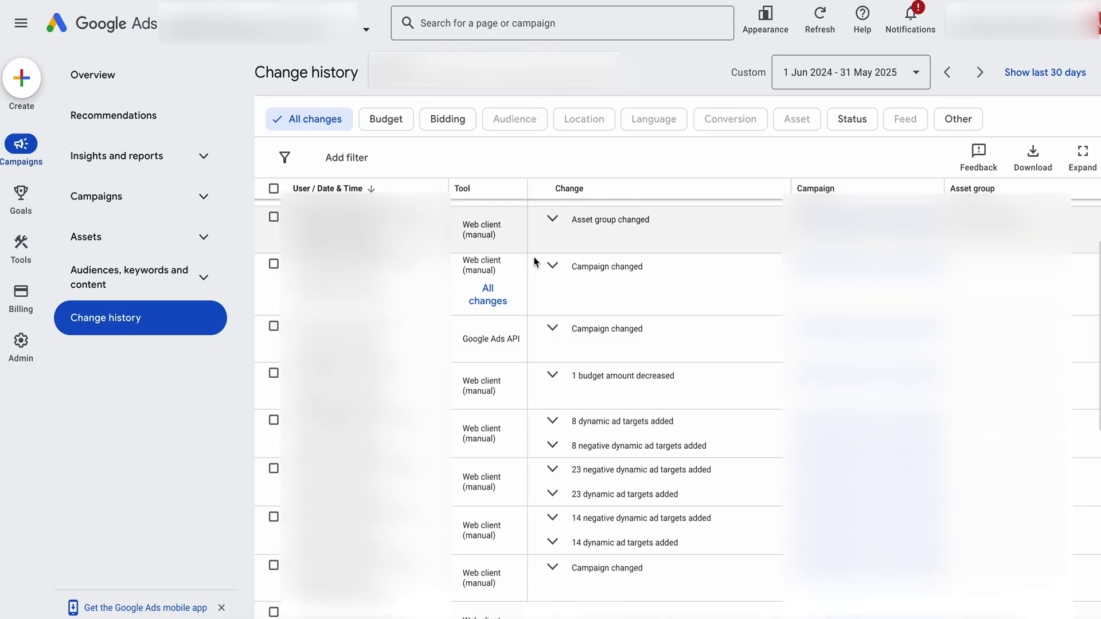
scroll(534, 262, down, 3)
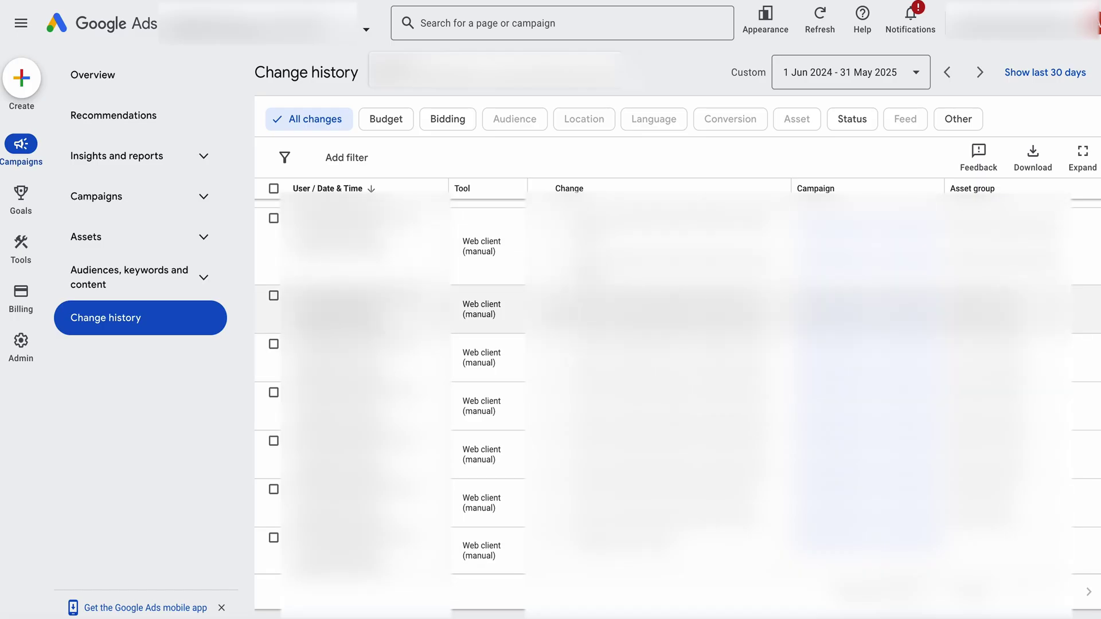
scroll(676, 410, up, 2)
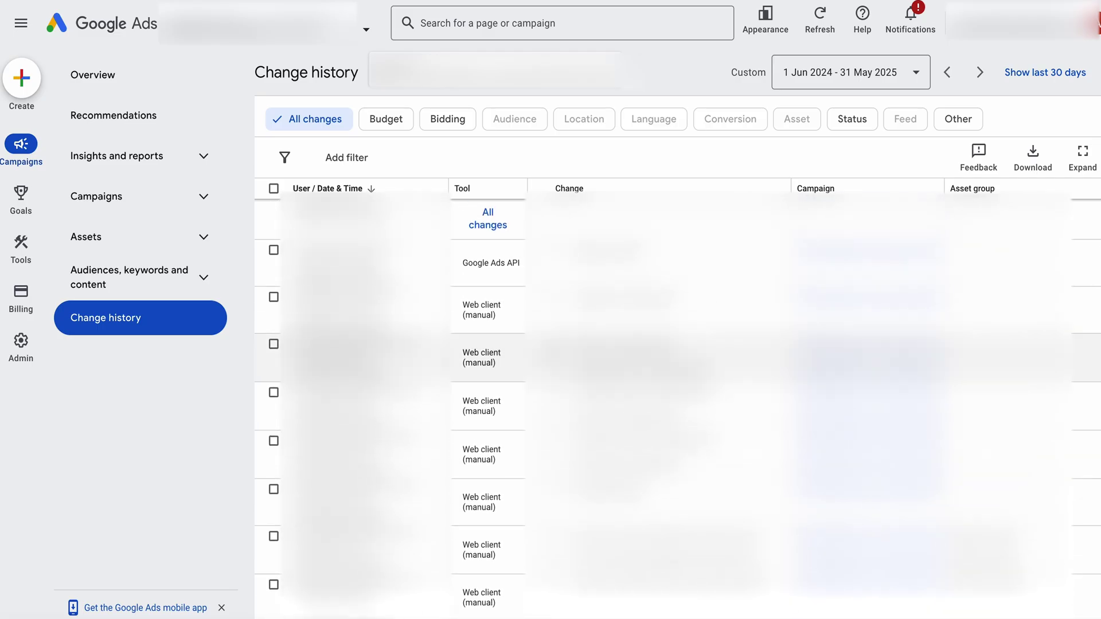
click(553, 345)
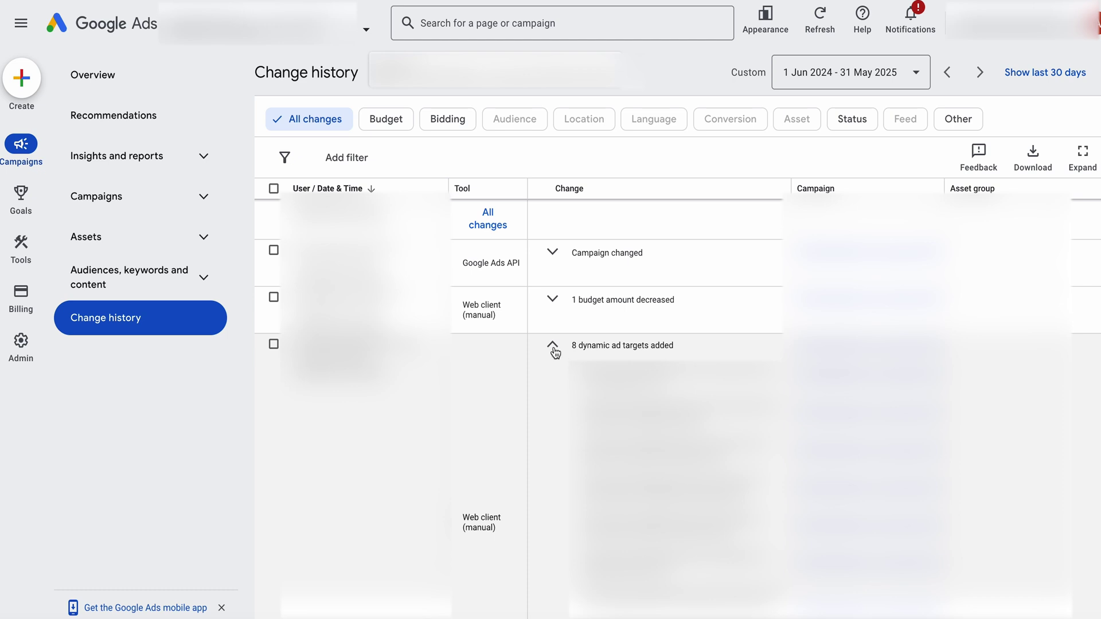
click(553, 346)
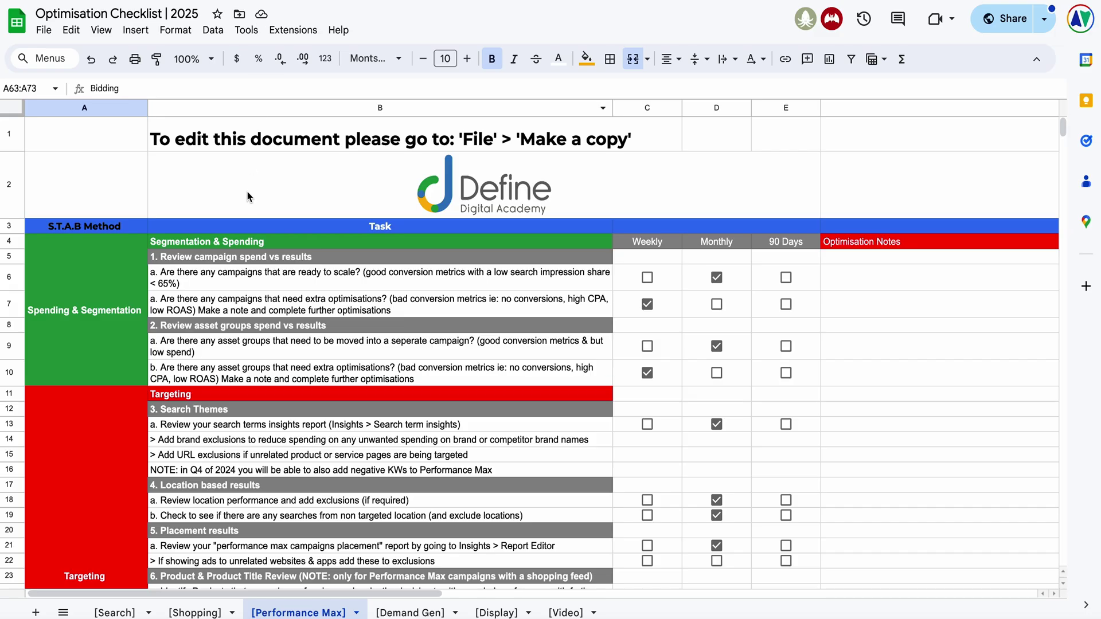
scroll(90, 354, down, 5)
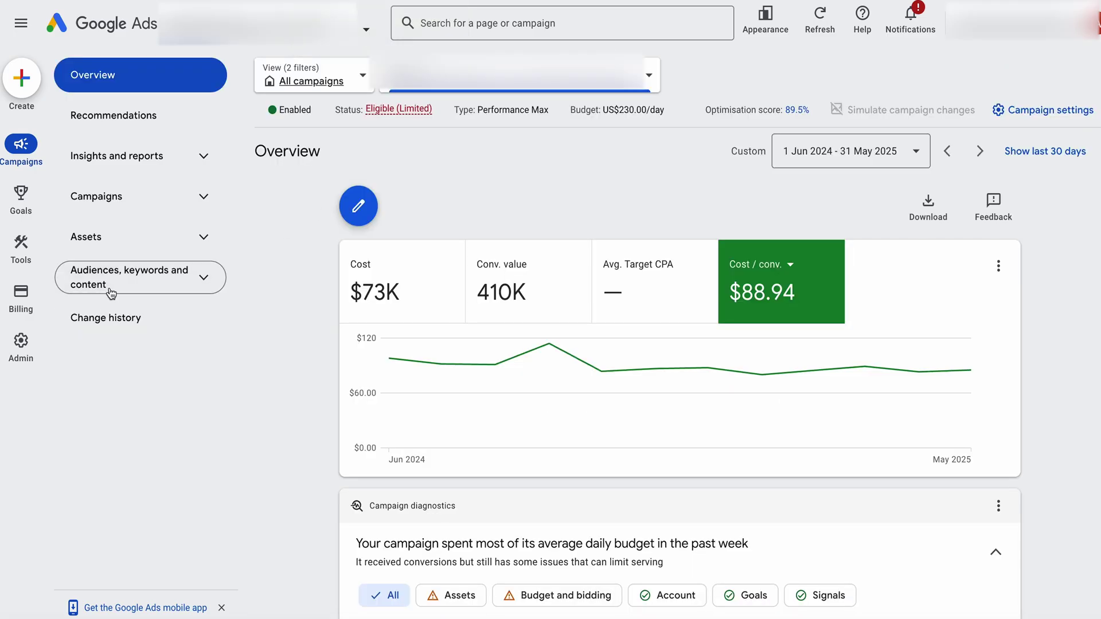
click(123, 211)
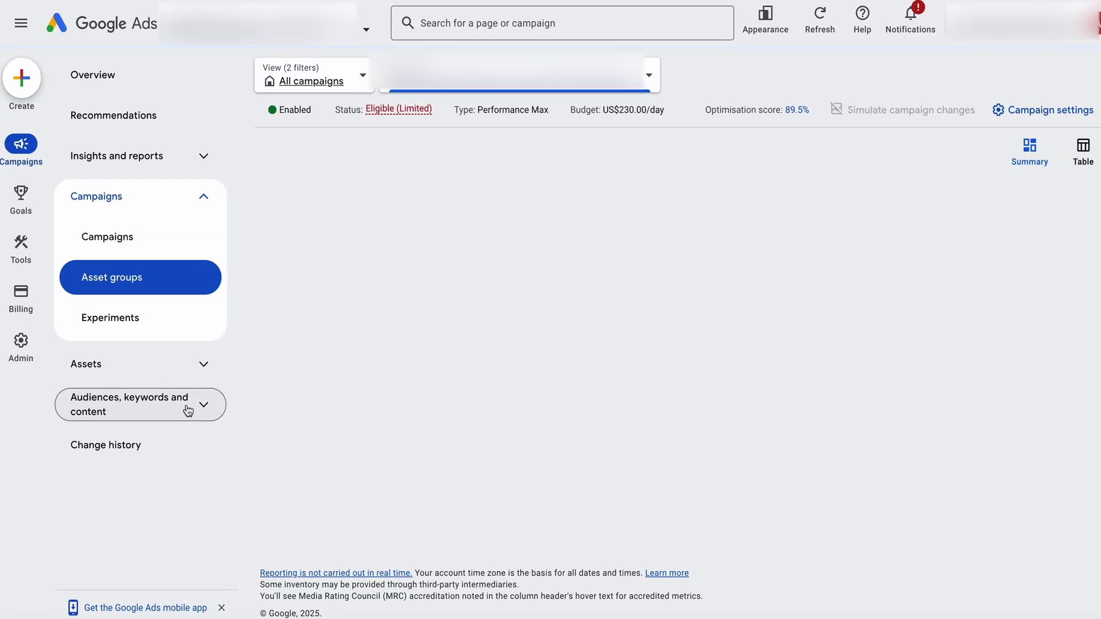
Open the predefined landing page report in Report editor and scroll through its rows
click(187, 409)
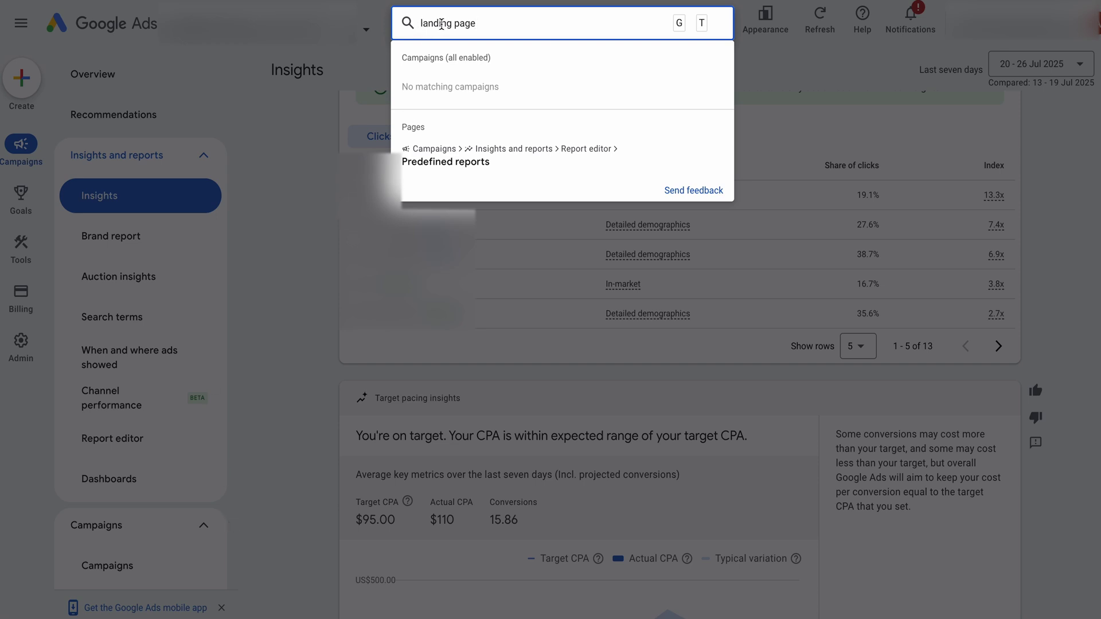
click(443, 165)
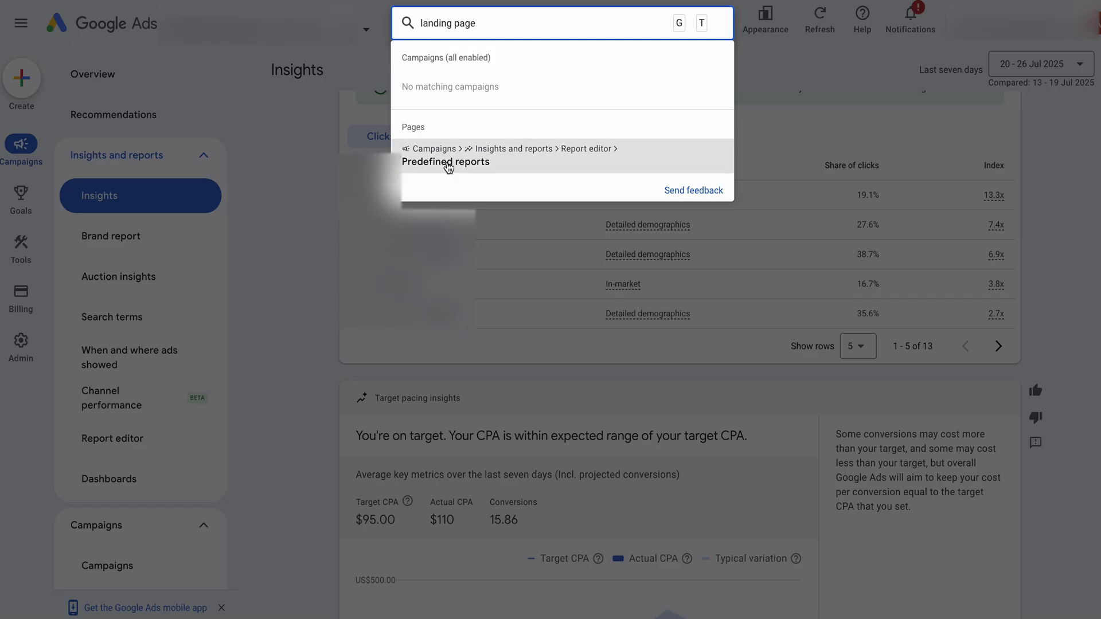
scroll(596, 368, left, 2)
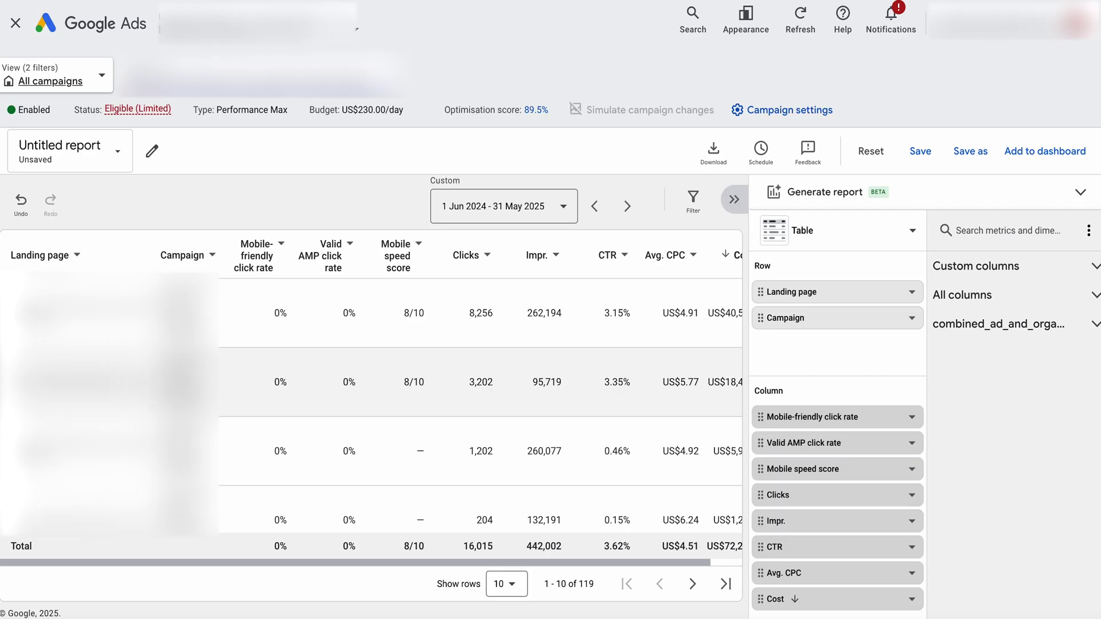
scroll(371, 401, down, 2)
scroll(371, 402, down, 1)
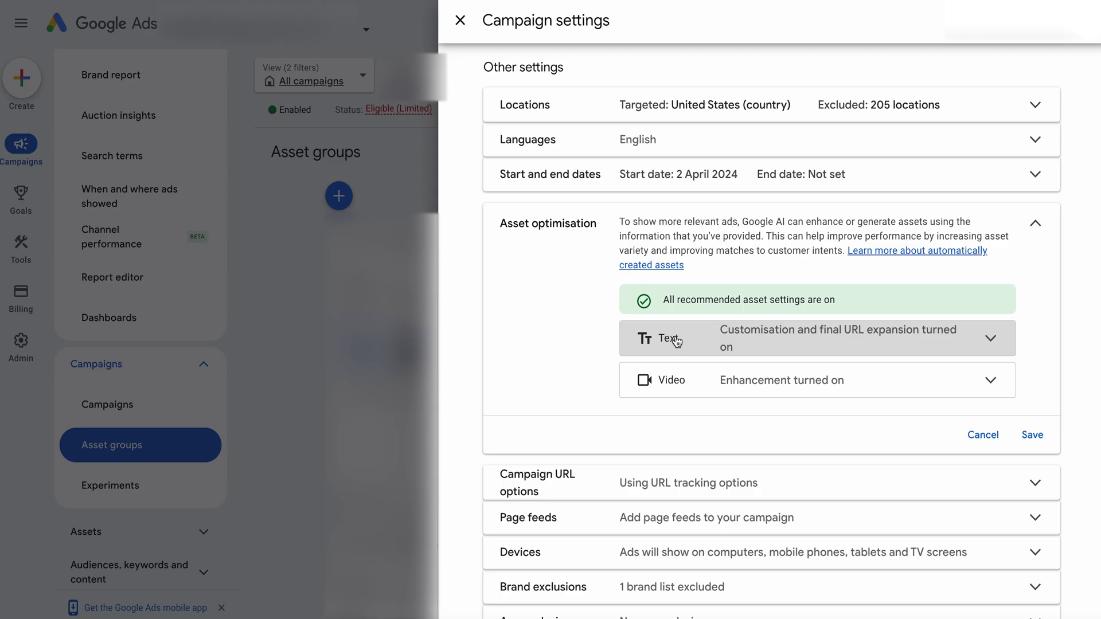
Reopen campaign settings and confirm text customisation and final URL expansion are ticked under Asset optimisation
click(460, 20)
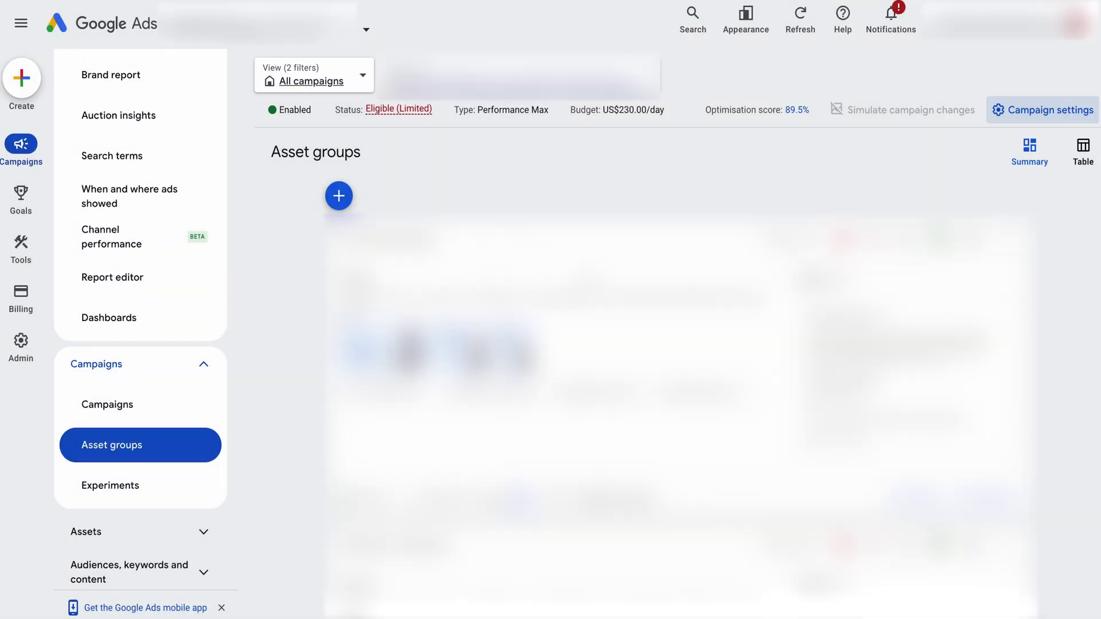
click(1009, 110)
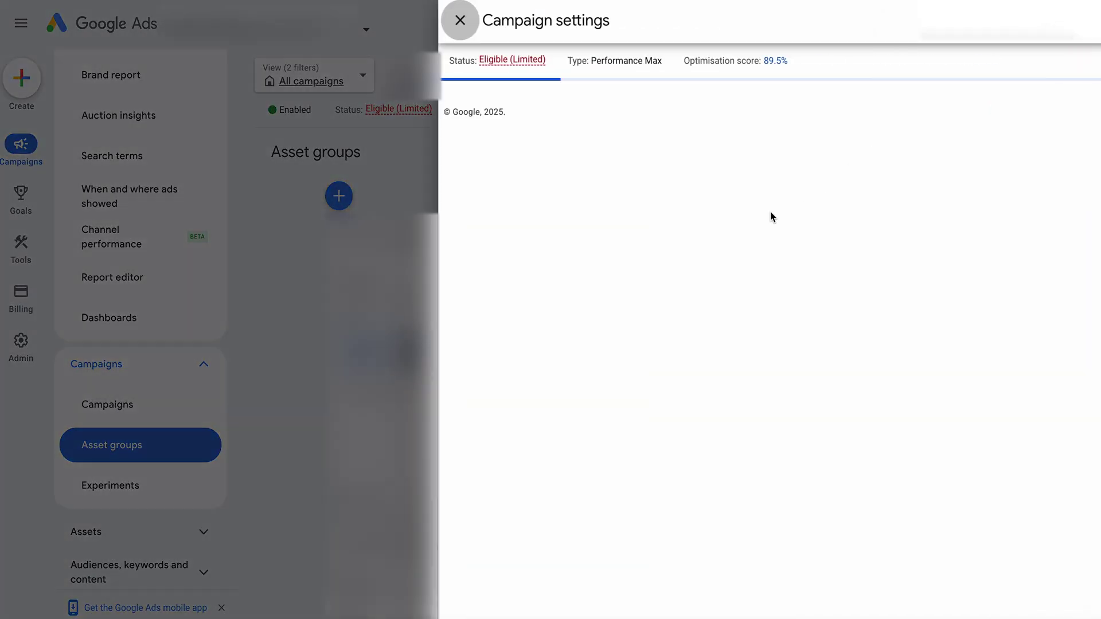
scroll(631, 324, down, 4)
scroll(656, 321, down, 3)
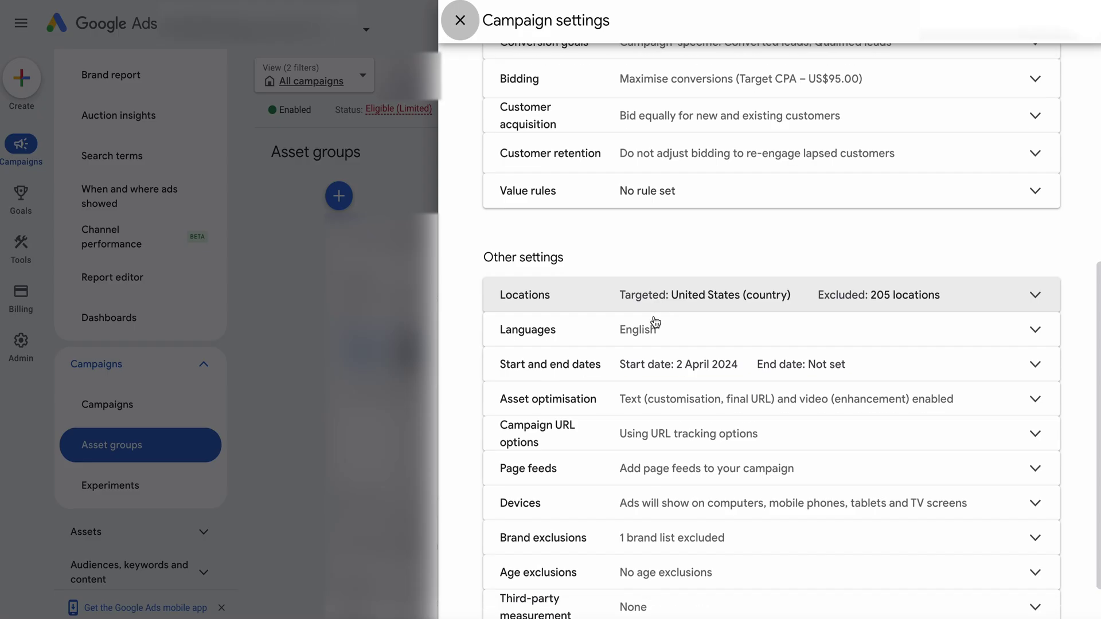
click(565, 409)
click(786, 465)
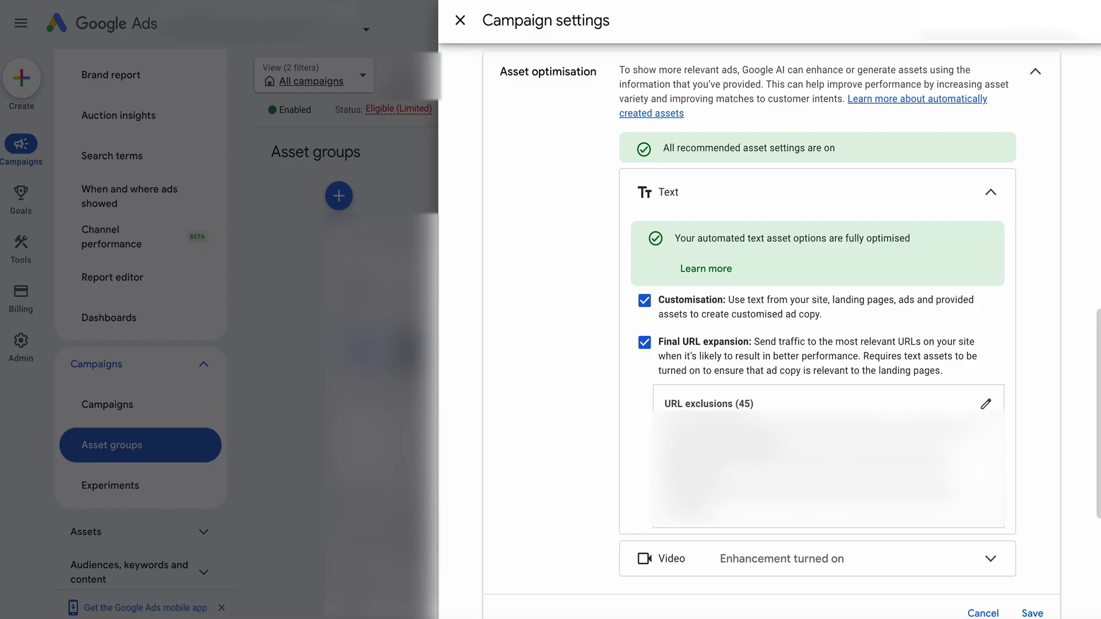
click(459, 21)
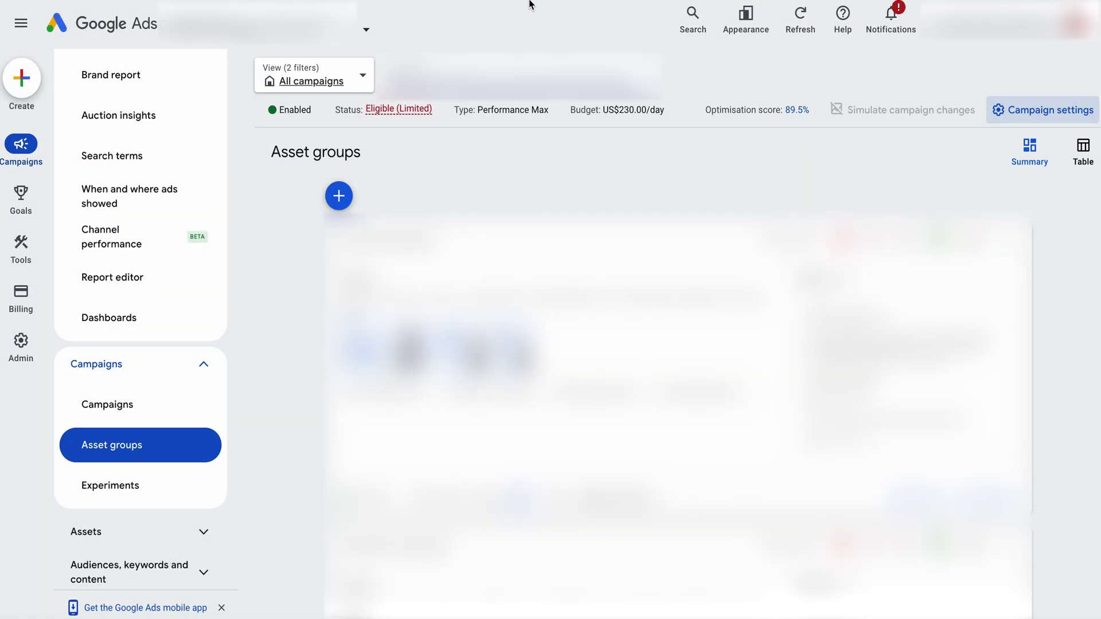
Show the asset groups as a table and briefly select then deselect the last three groups
scroll(975, 149, down, 1)
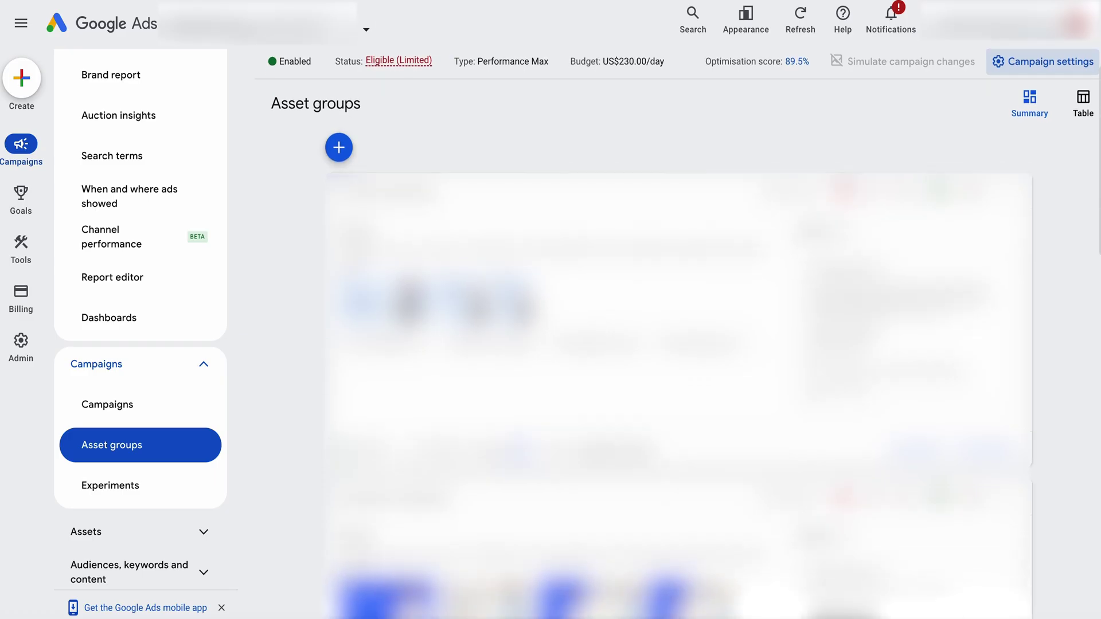
click(1082, 103)
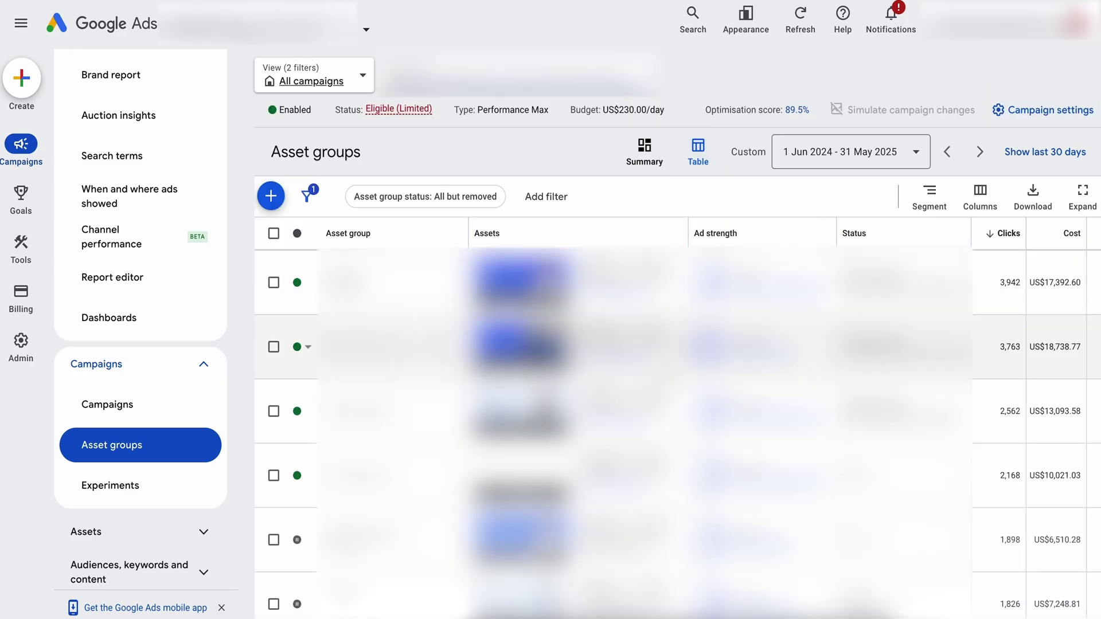
scroll(1072, 111, down, 3)
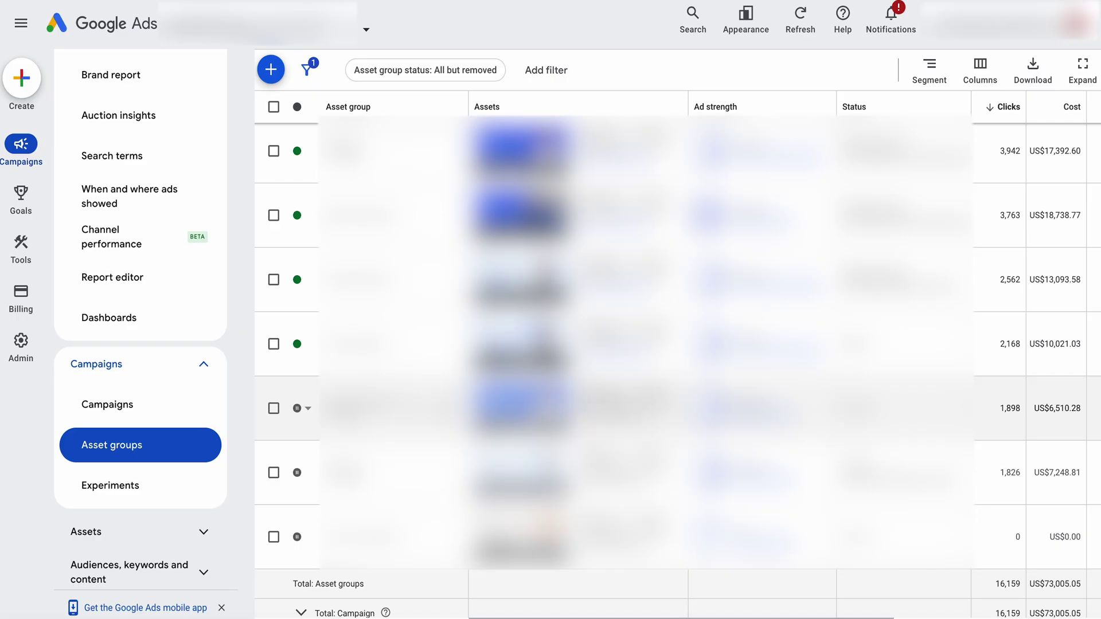
click(274, 415)
click(273, 477)
click(273, 541)
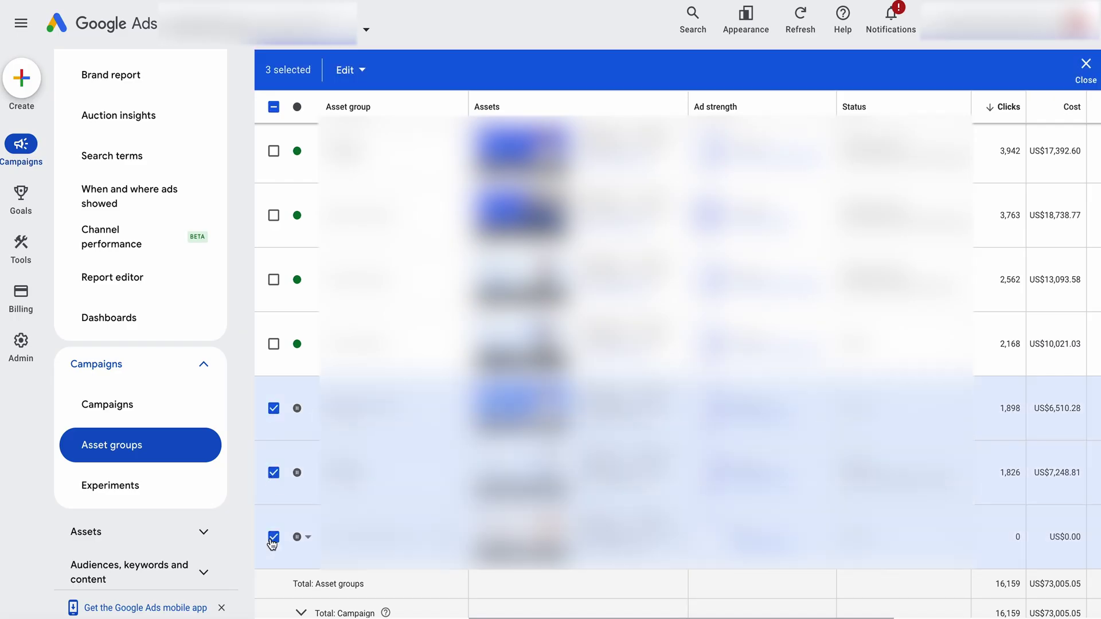
click(273, 537)
click(273, 473)
click(274, 408)
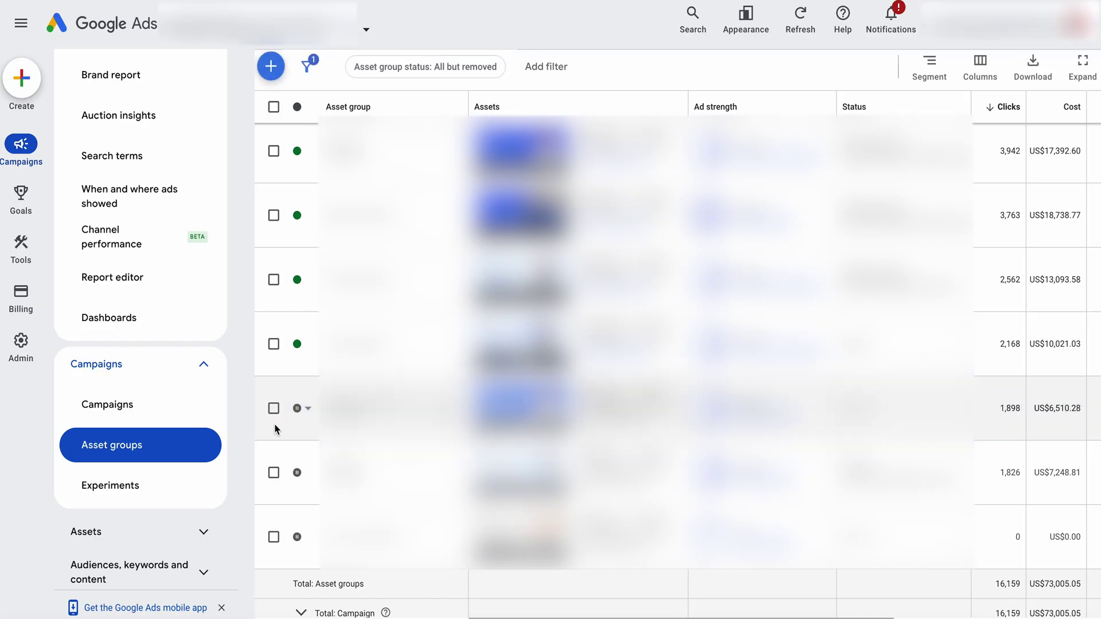
scroll(295, 439, up, 2)
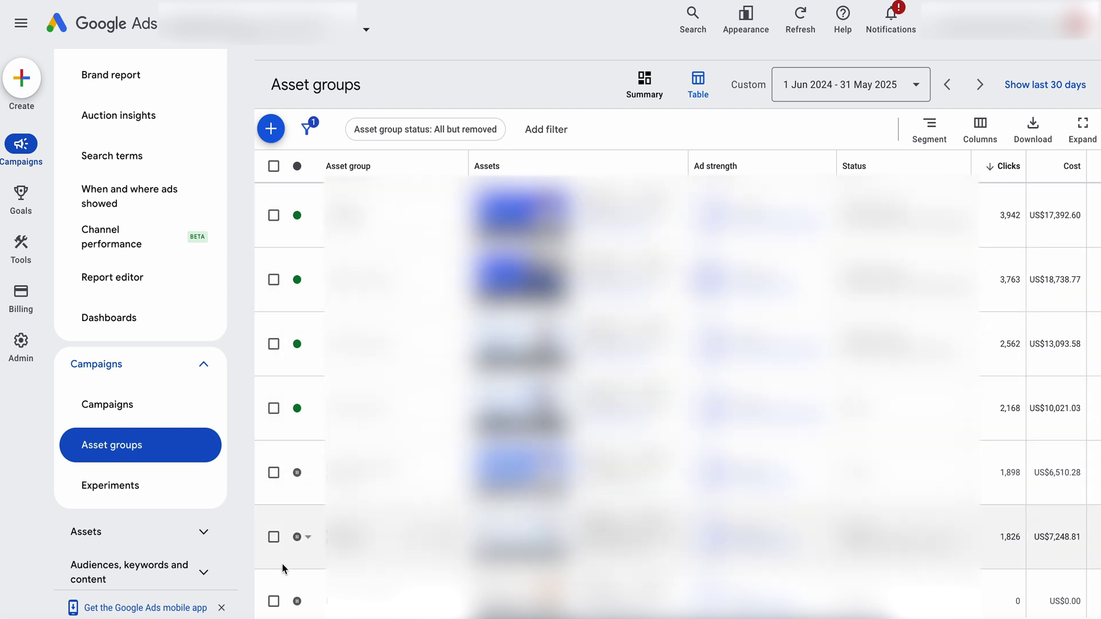
Scroll the asset group table right to review the conversion and value columns
scroll(285, 567, right, 5)
click(631, 94)
click(1082, 86)
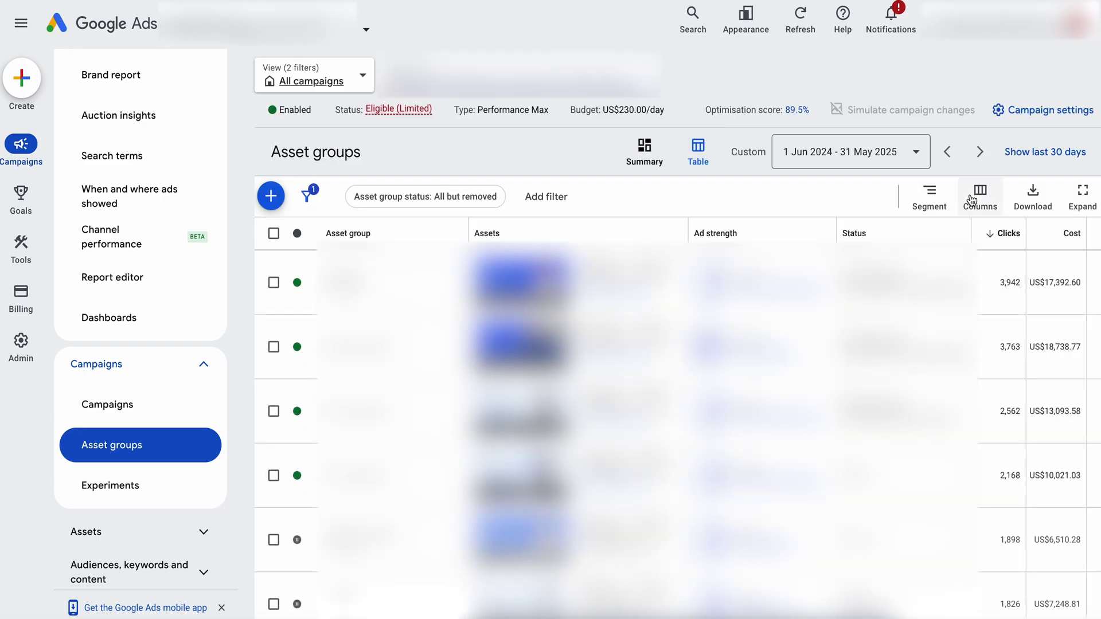
scroll(986, 303, right, 5)
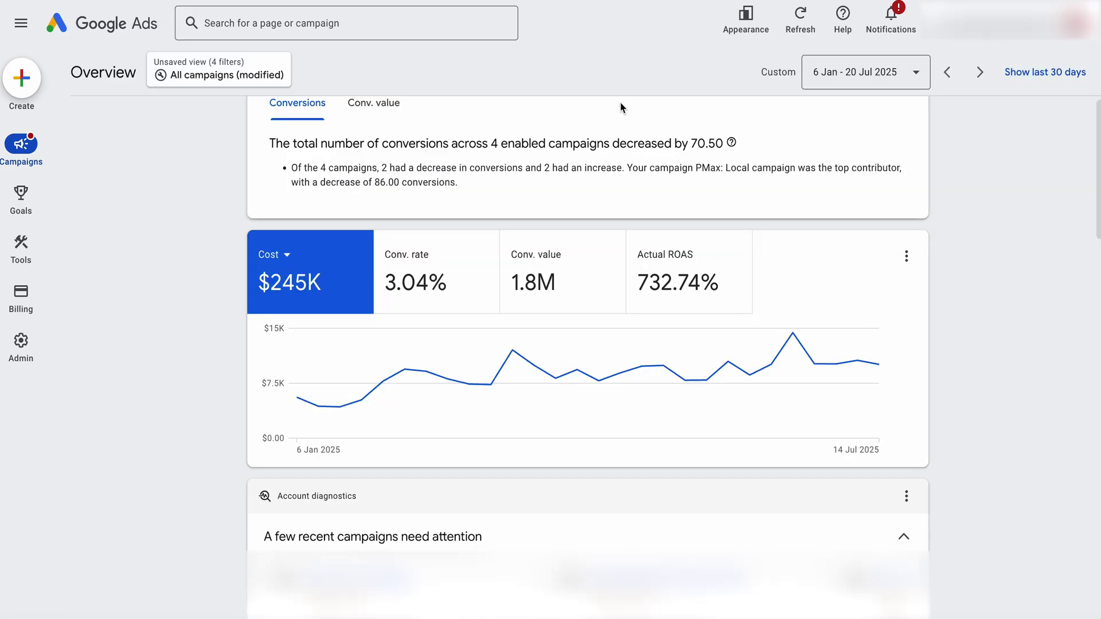
scroll(617, 231, down, 2)
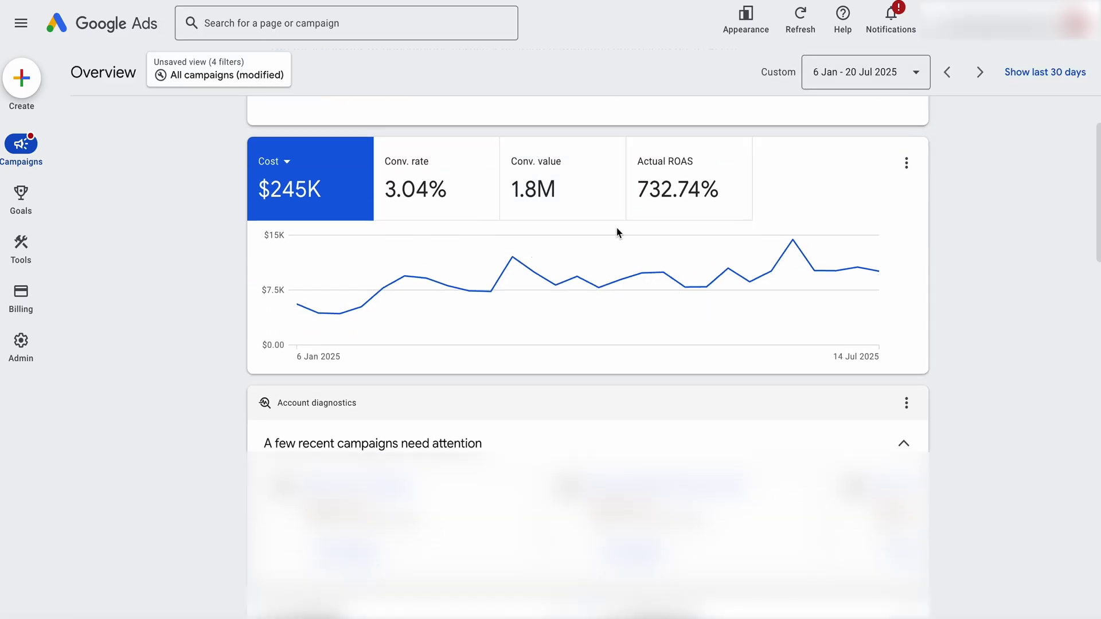
Add Actual ROAS to the Overview performance chart alongside cost
scroll(617, 230, up, 5)
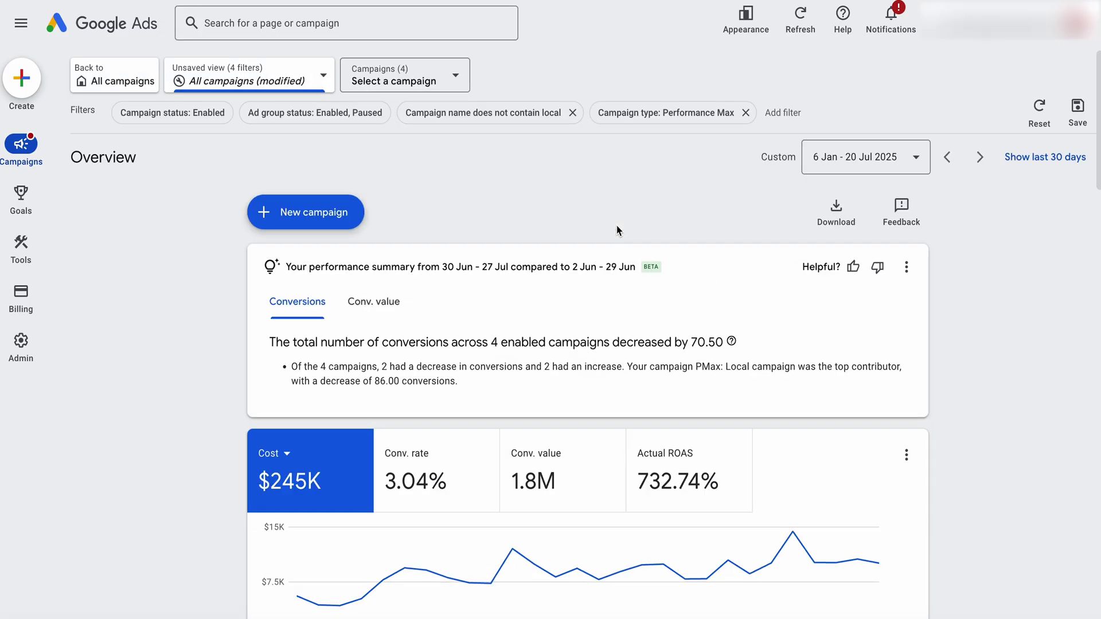
scroll(617, 229, down, 6)
scroll(617, 230, up, 1)
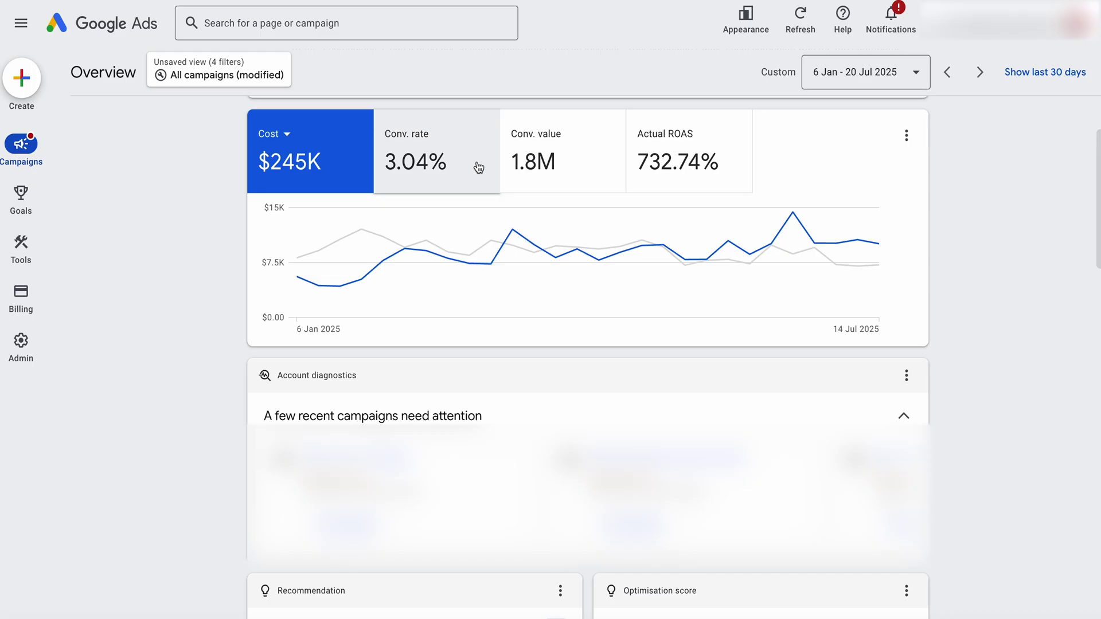
click(656, 161)
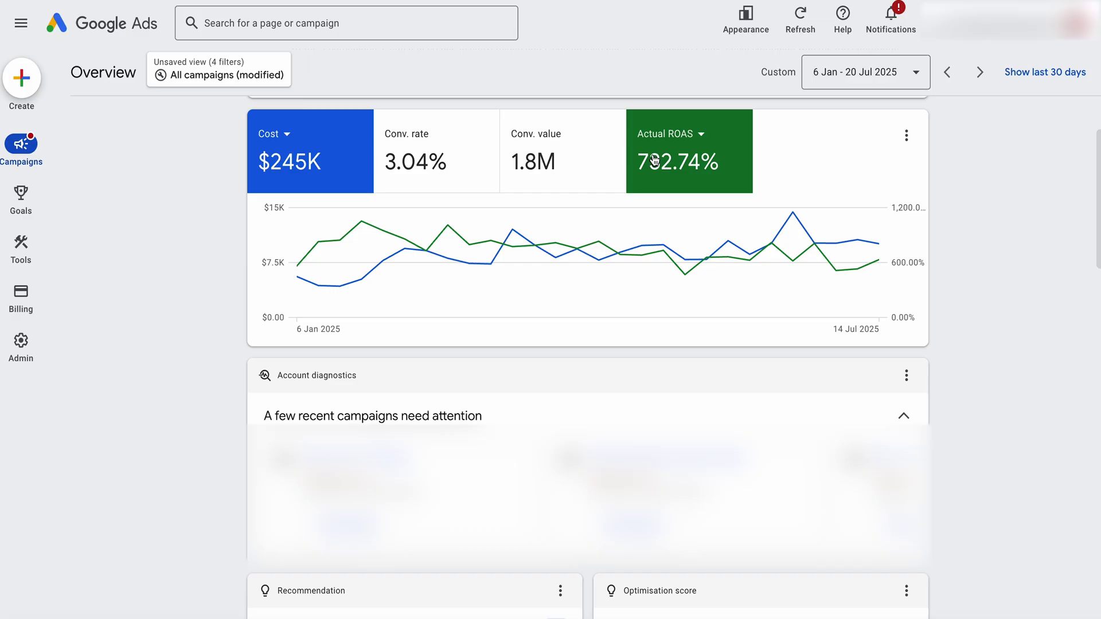
mouse_move(633, 240)
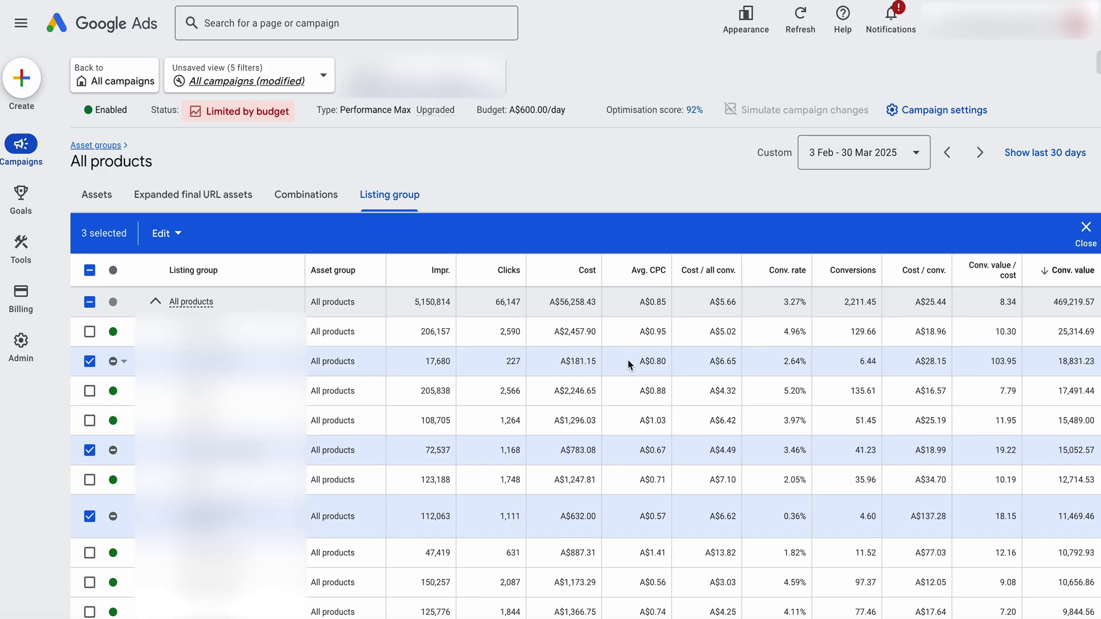
scroll(629, 365, down, 1)
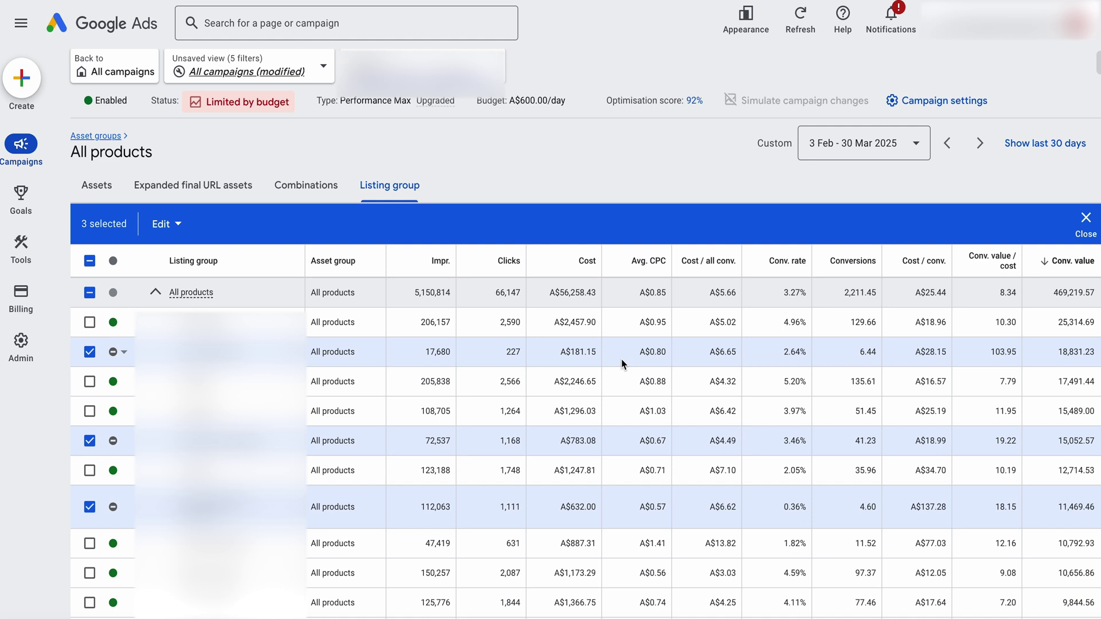
scroll(630, 373, down, 1)
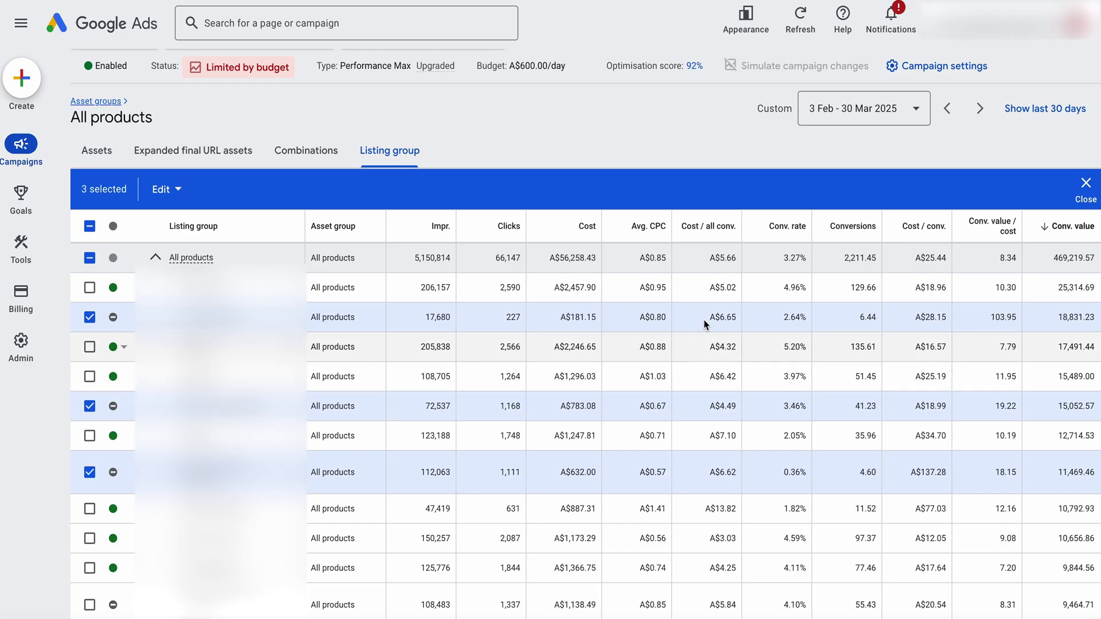
double_click(1060, 320)
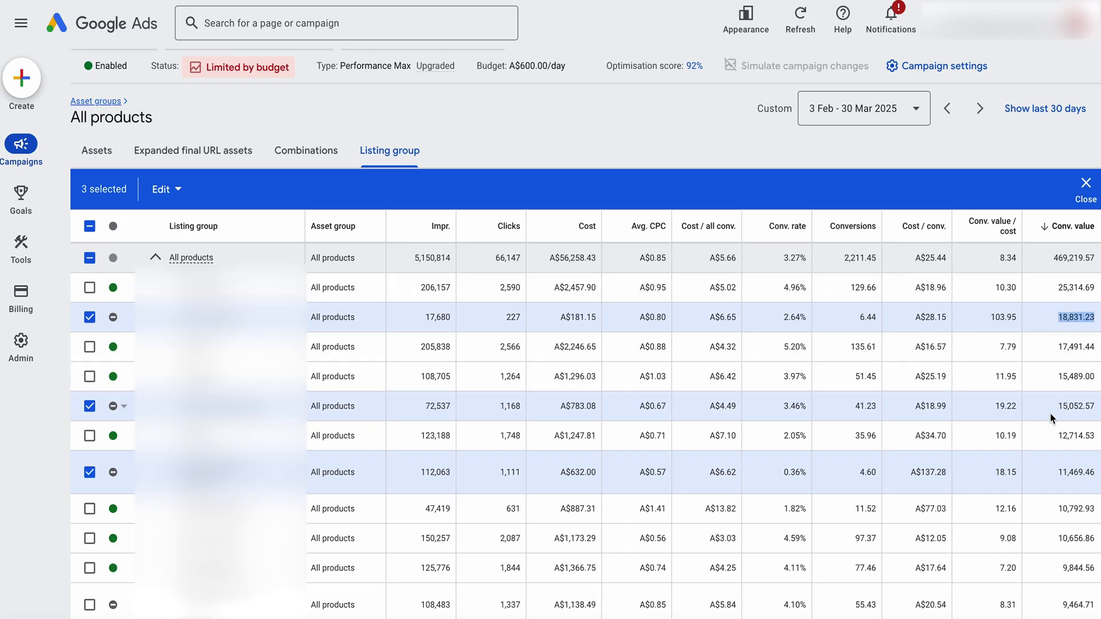
double_click(1076, 406)
drag(988, 325, 1011, 321)
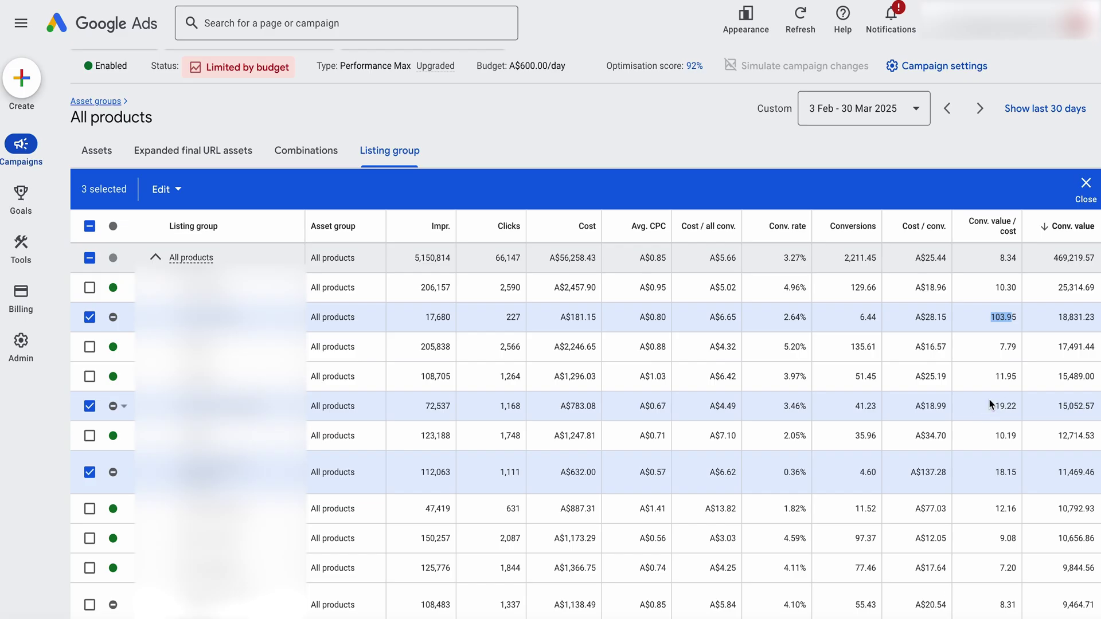
drag(566, 317, 597, 318)
drag(570, 406, 591, 410)
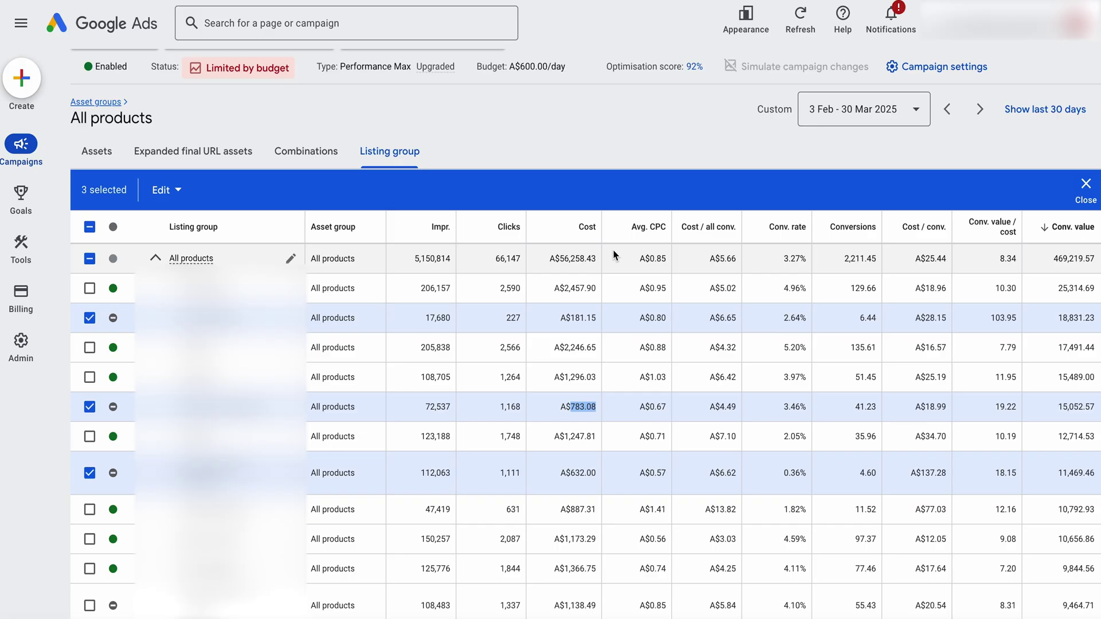
mouse_move(21, 144)
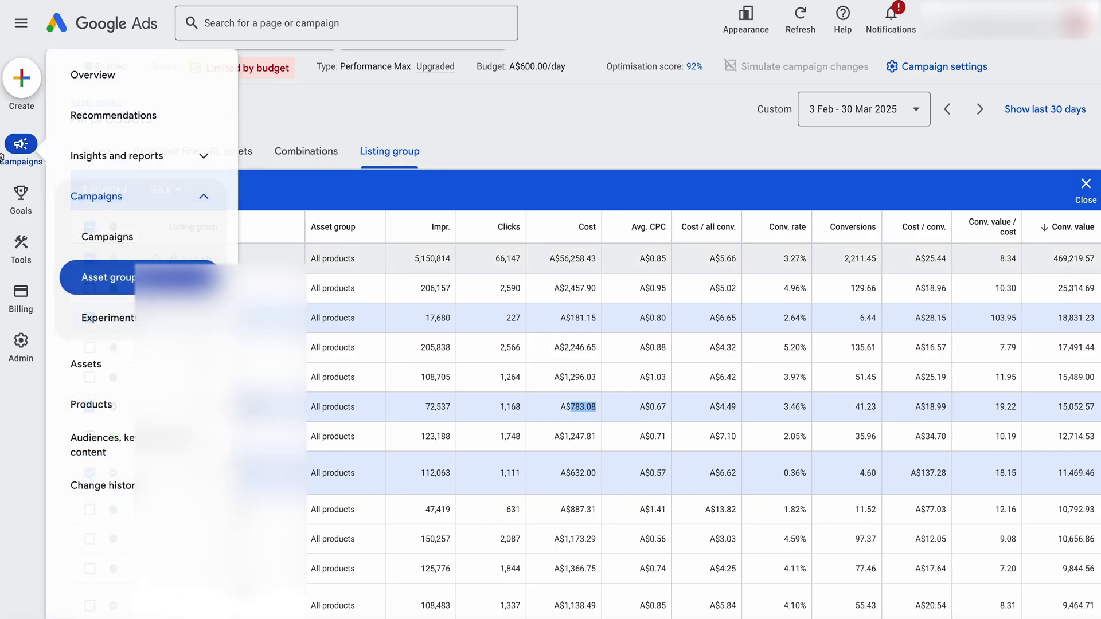
List all three campaigns in the Campaigns table and tick each one
click(97, 232)
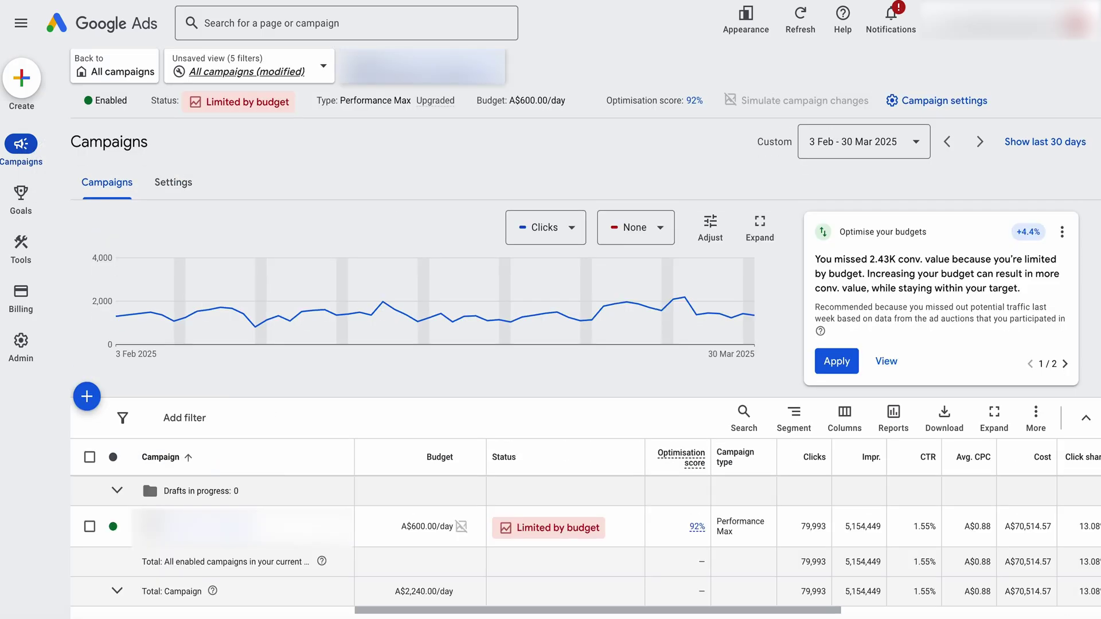
click(404, 74)
scroll(389, 226, down, 3)
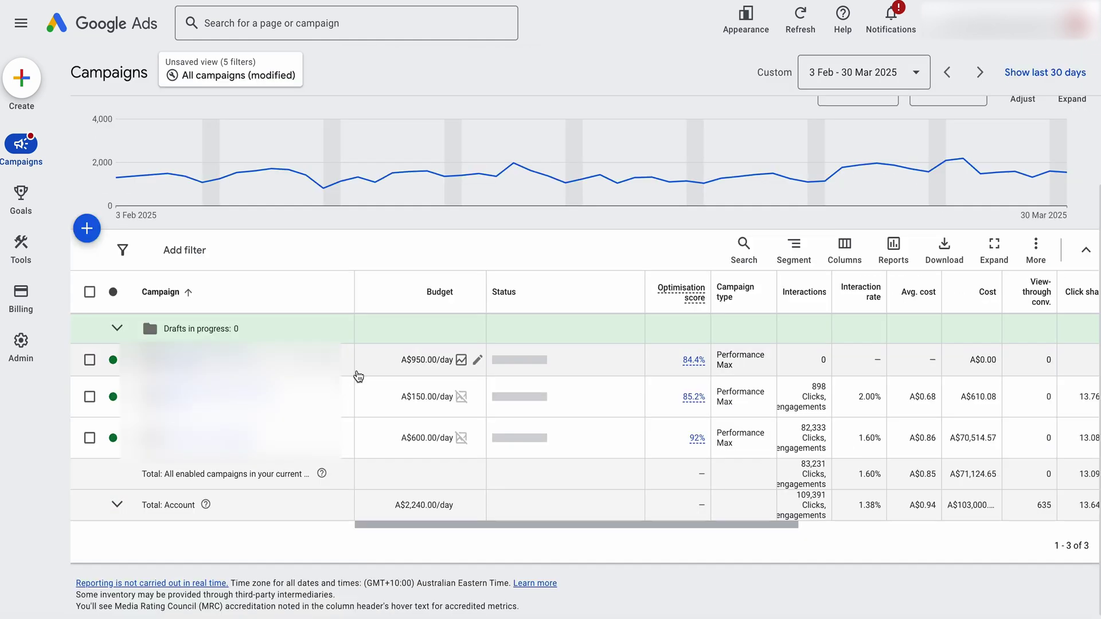
click(90, 388)
click(90, 426)
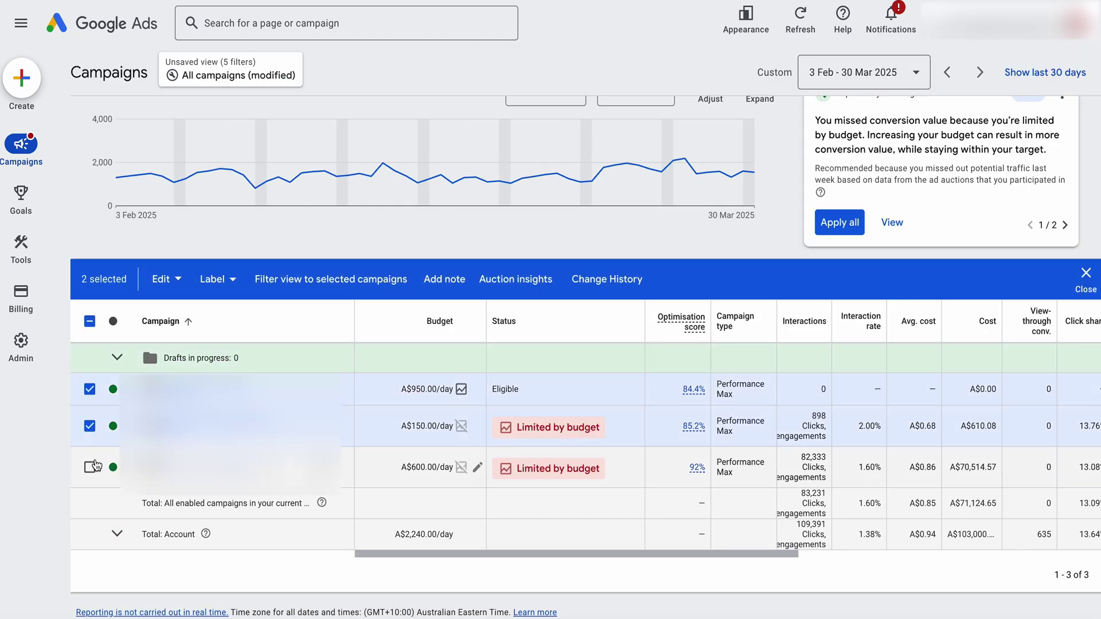
click(90, 467)
scroll(96, 464, right, 5)
scroll(96, 464, left, 2)
scroll(97, 464, right, 1)
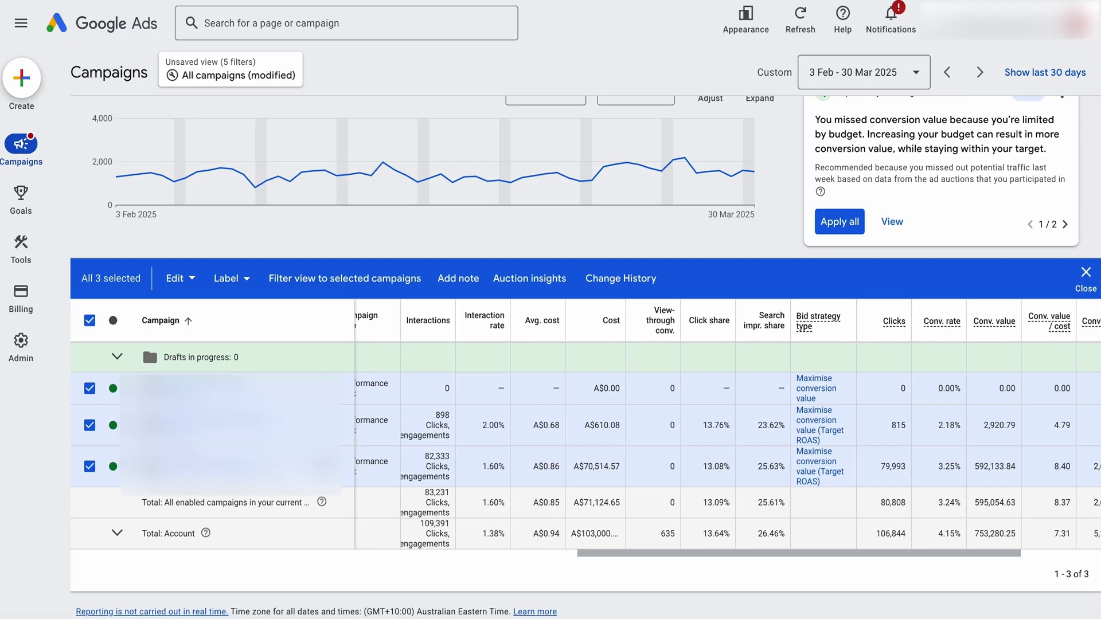
Switch to the last 30 days, review bid strategy types, and open the A$150.00/day campaign
click(1045, 72)
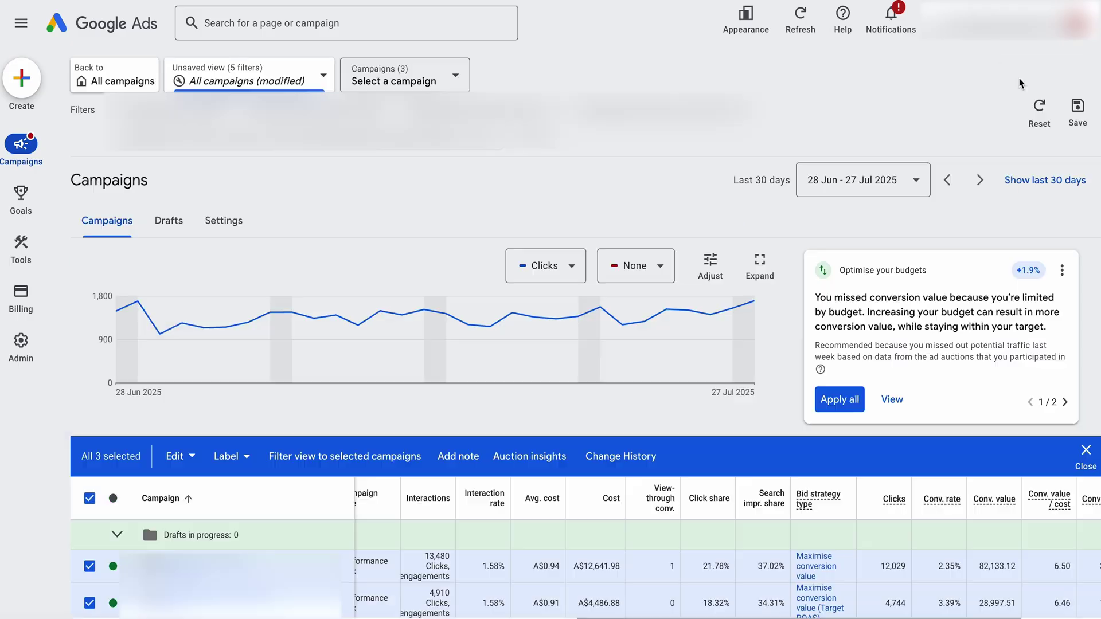
scroll(910, 487, down, 2)
scroll(910, 486, down, 1)
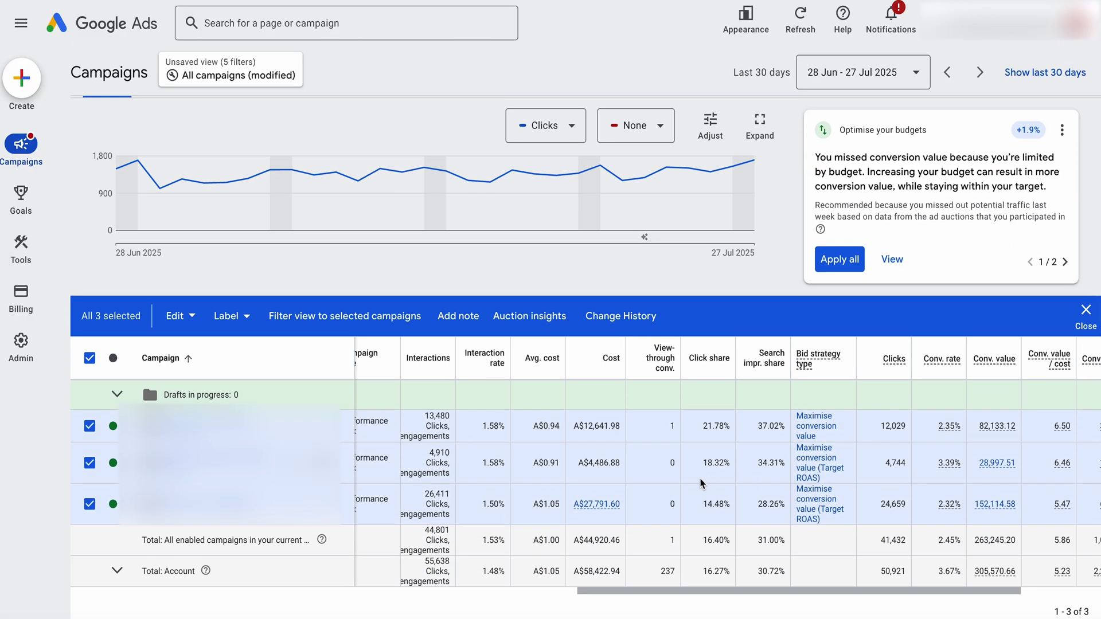
scroll(704, 483, right, 4)
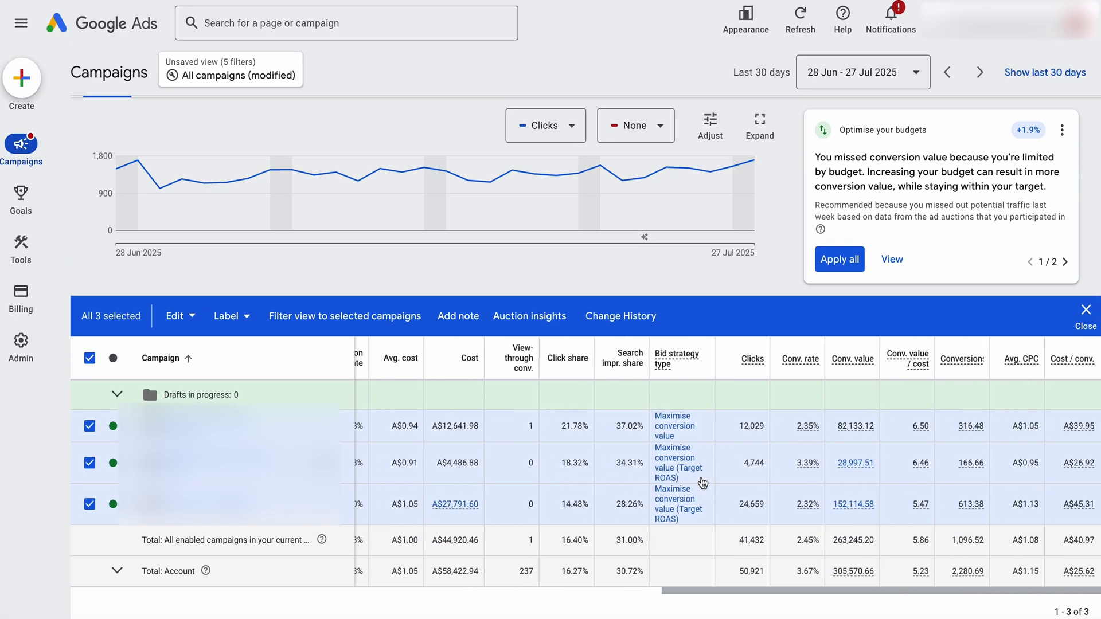
click(89, 425)
click(90, 504)
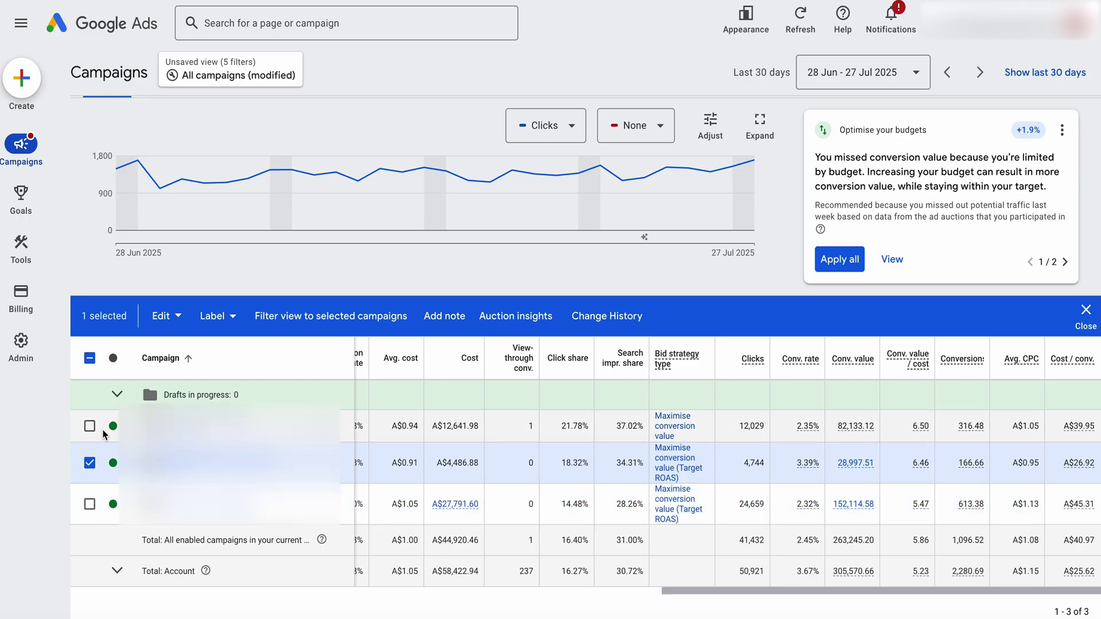
click(90, 428)
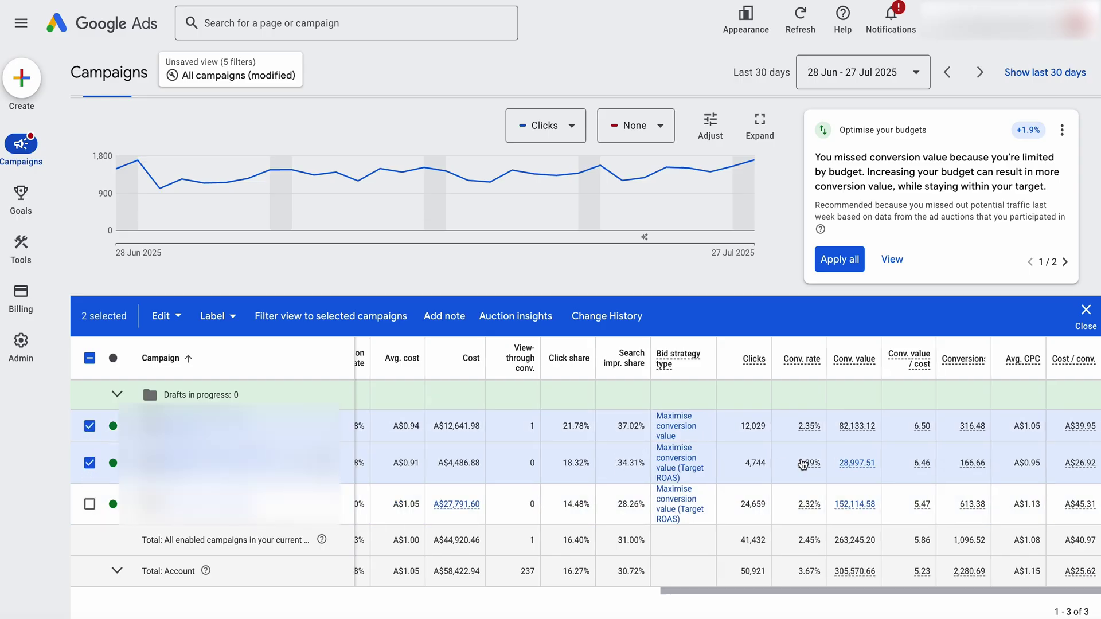
mouse_move(754, 225)
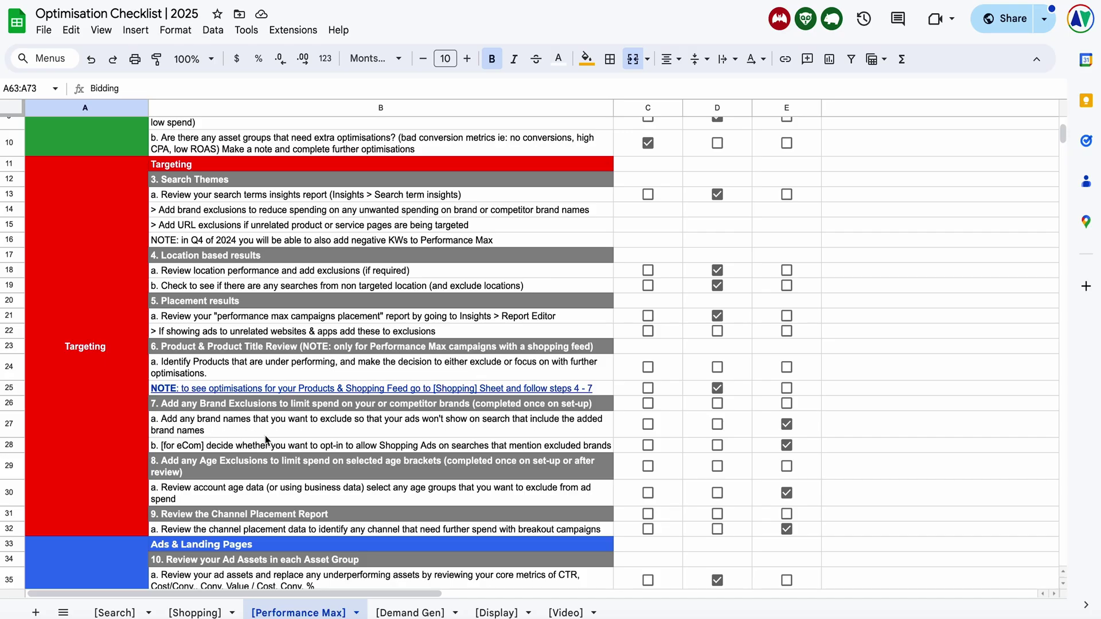
scroll(581, 137, down, 7)
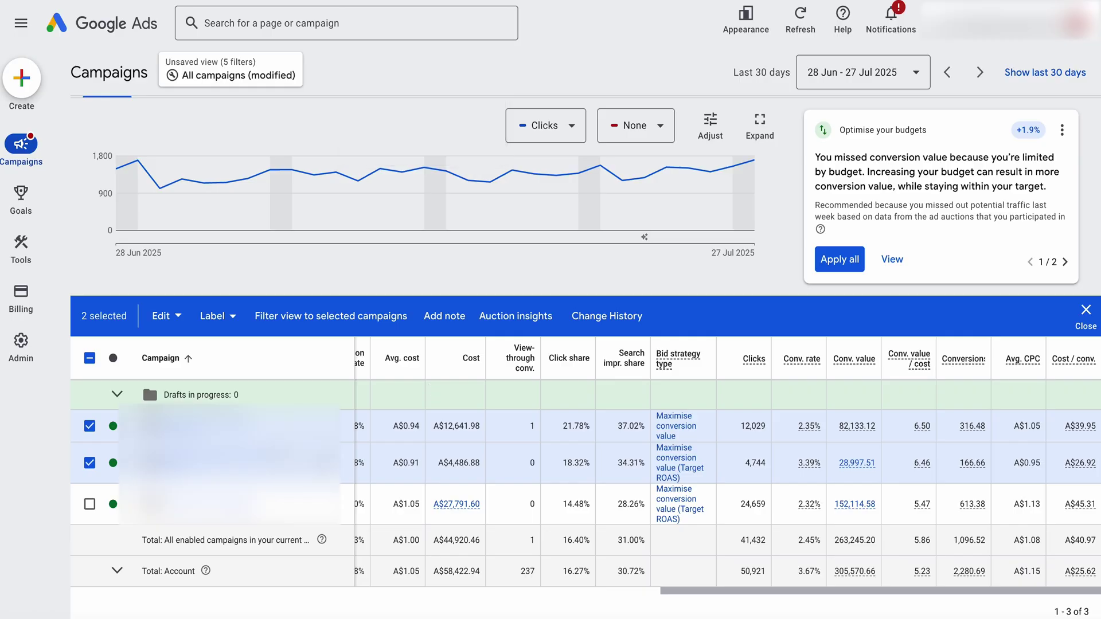
click(206, 462)
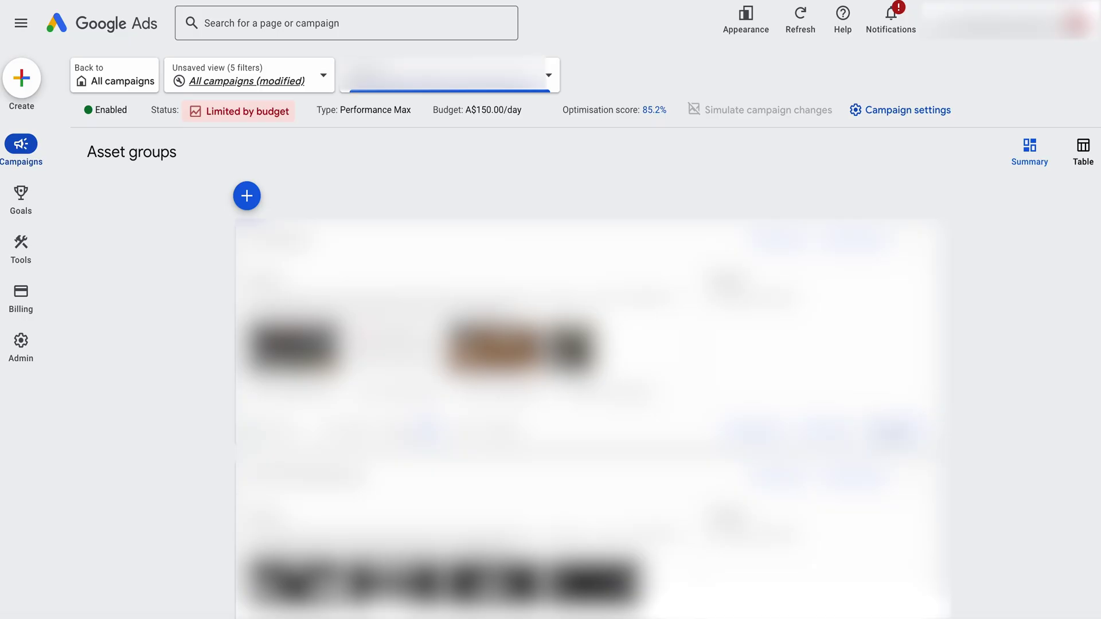
Add Cost / conv. and Conv. rate columns to the asset group's Assets table
click(892, 429)
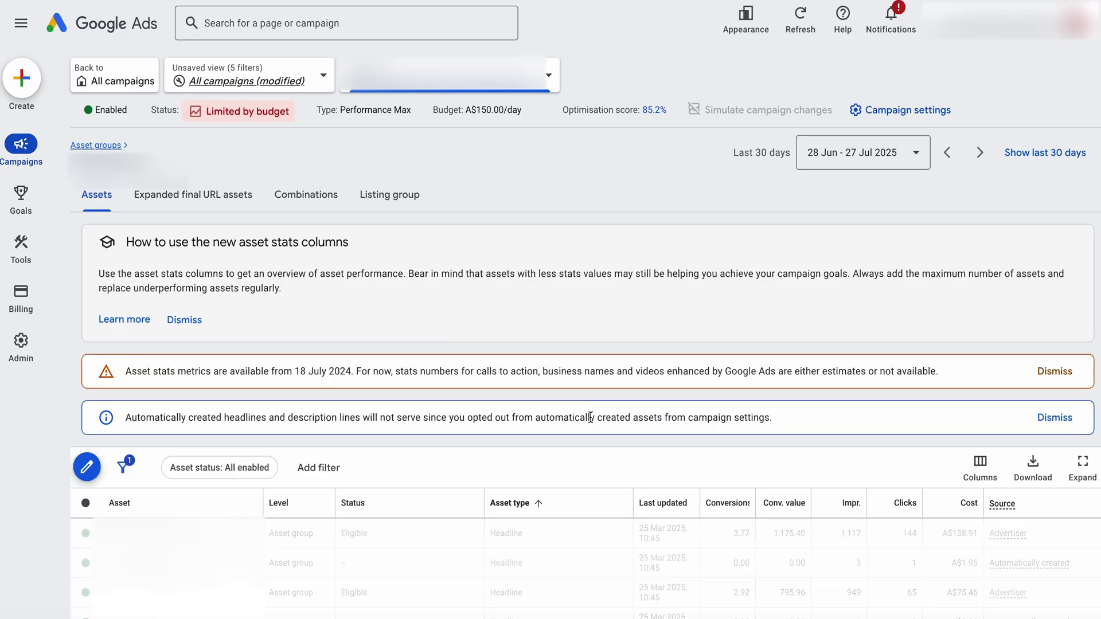
scroll(591, 417, down, 4)
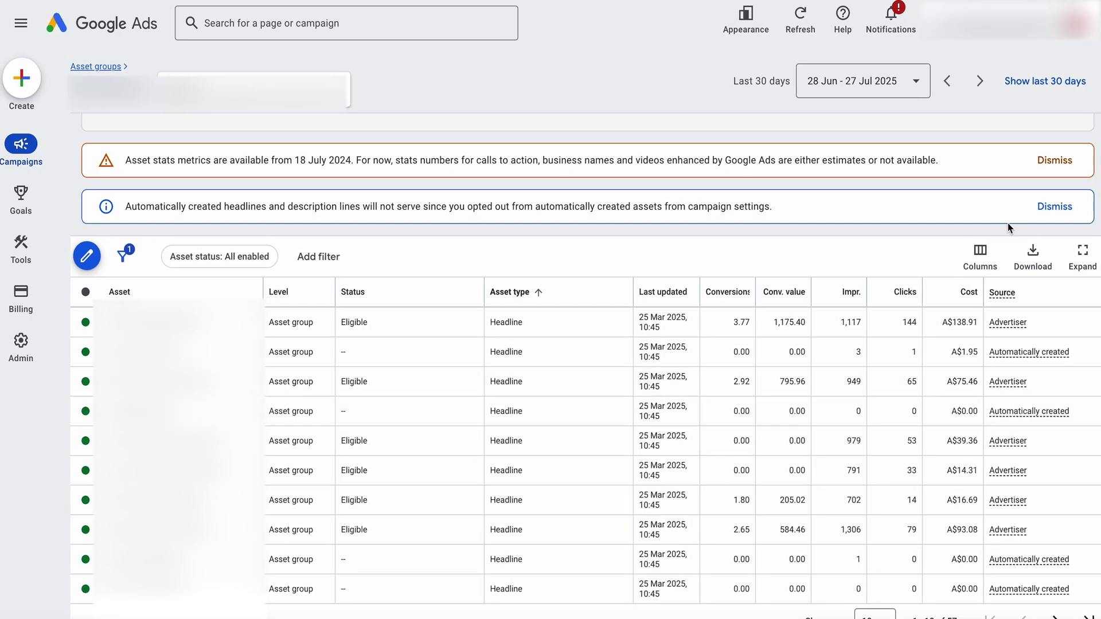
click(980, 256)
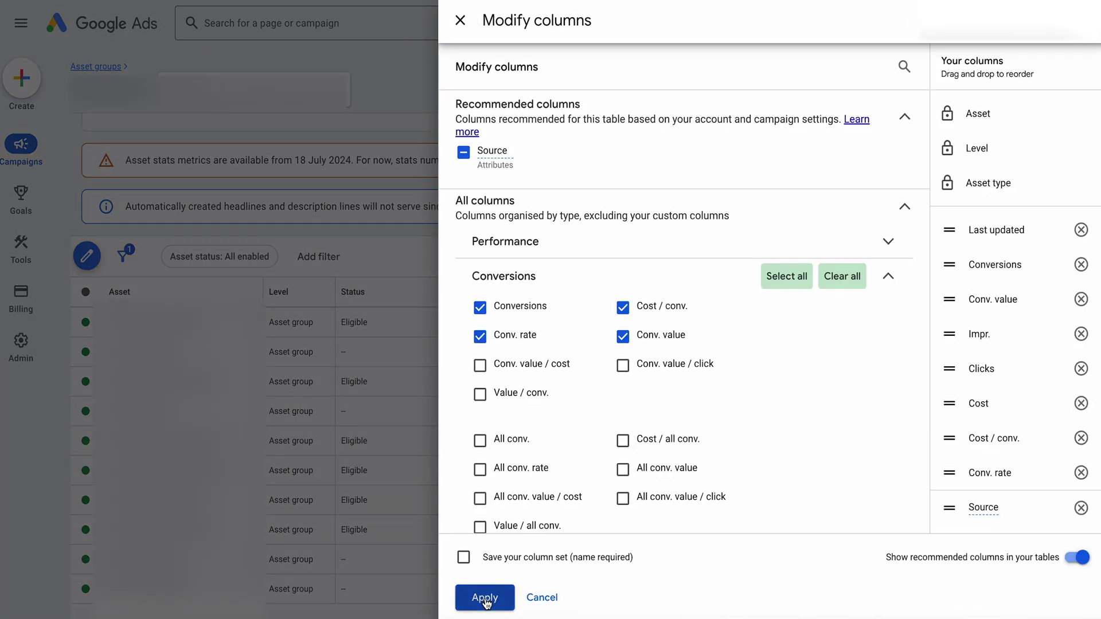
click(485, 597)
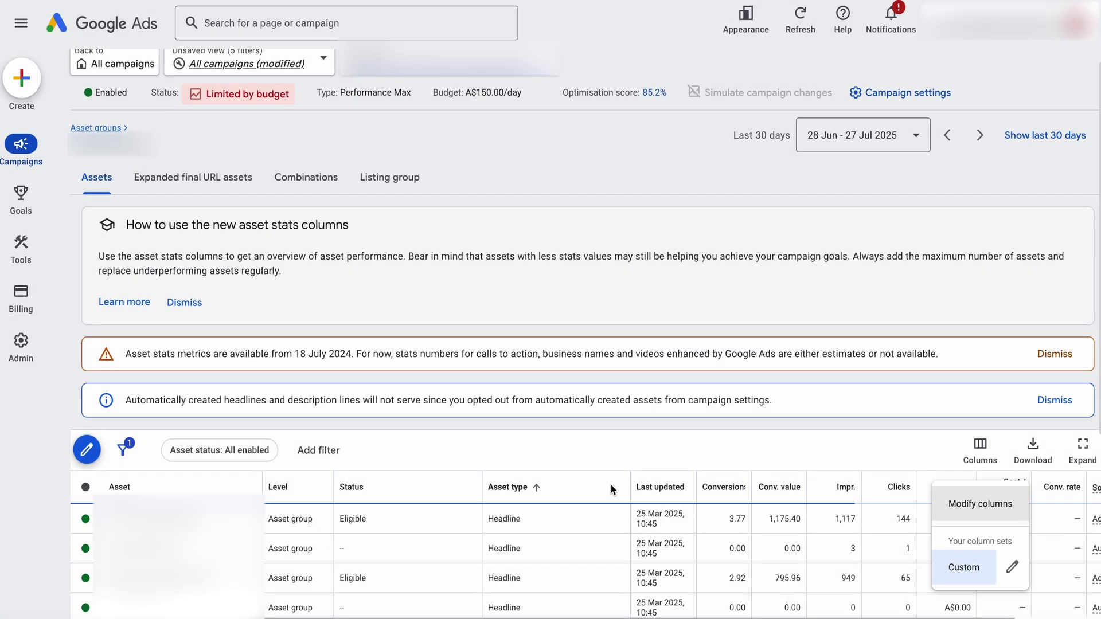
scroll(610, 484, down, 3)
scroll(432, 493, down, 2)
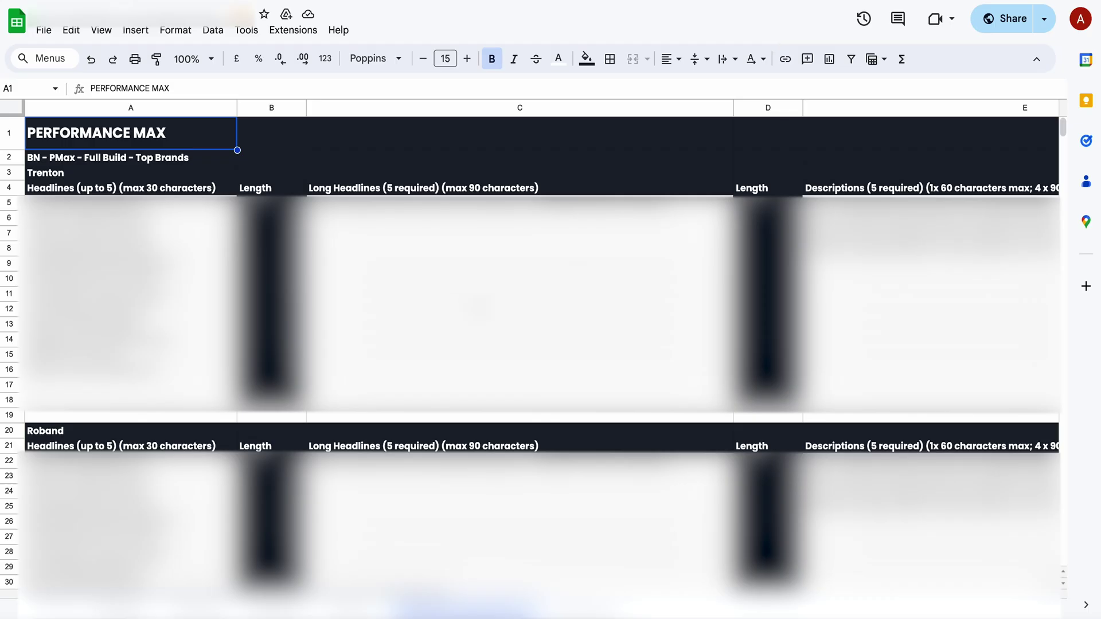
Sort the assets by Cost / conv
scroll(538, 353, right, 5)
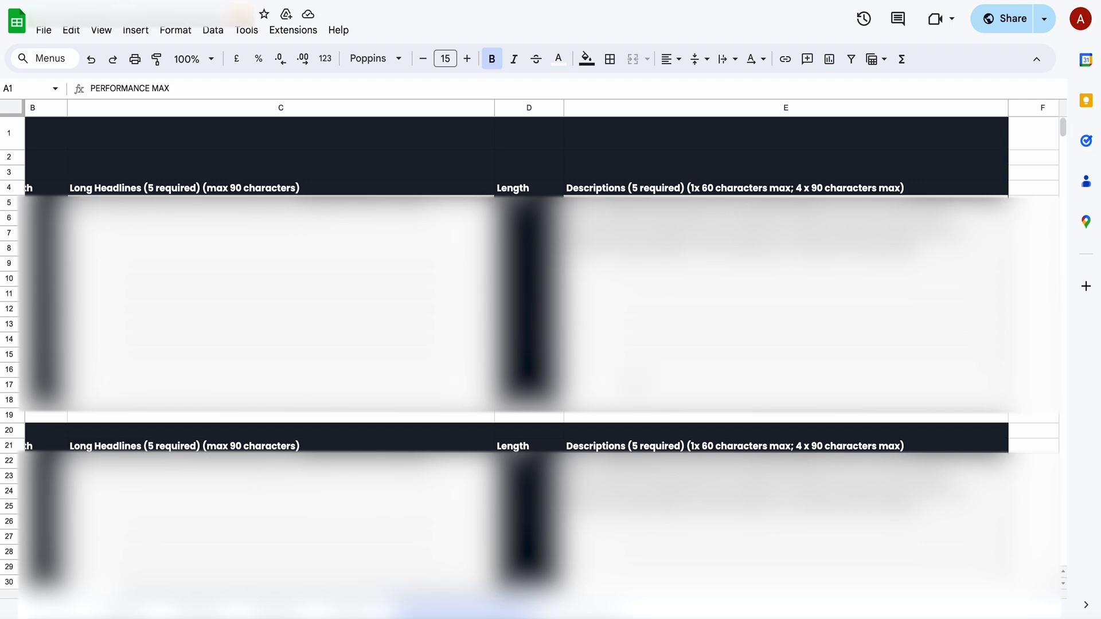
scroll(820, 272, right, 2)
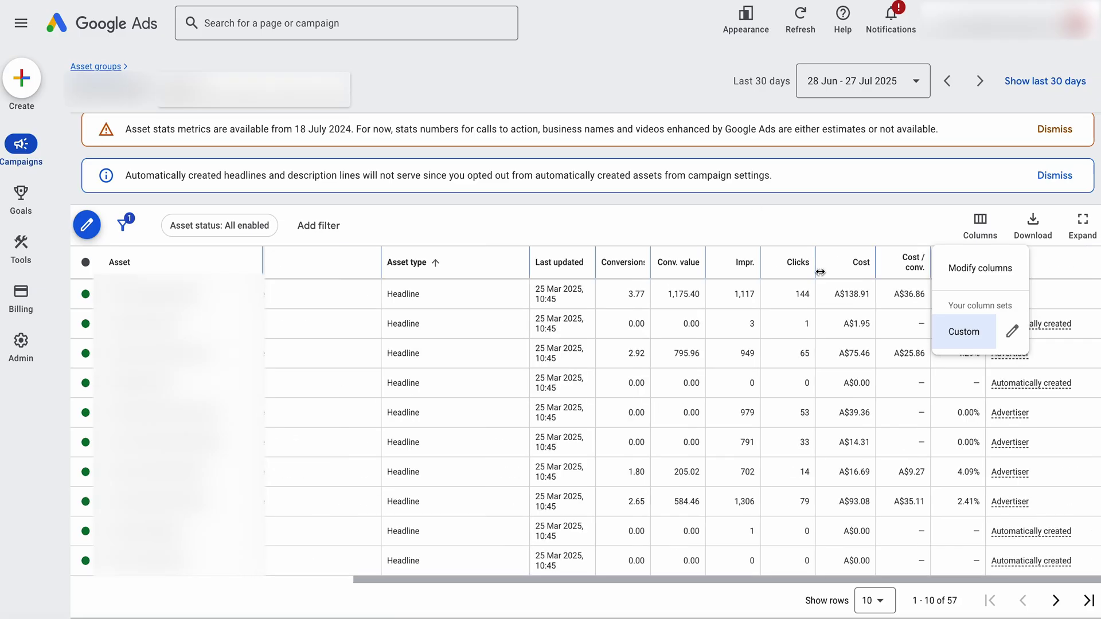
click(883, 265)
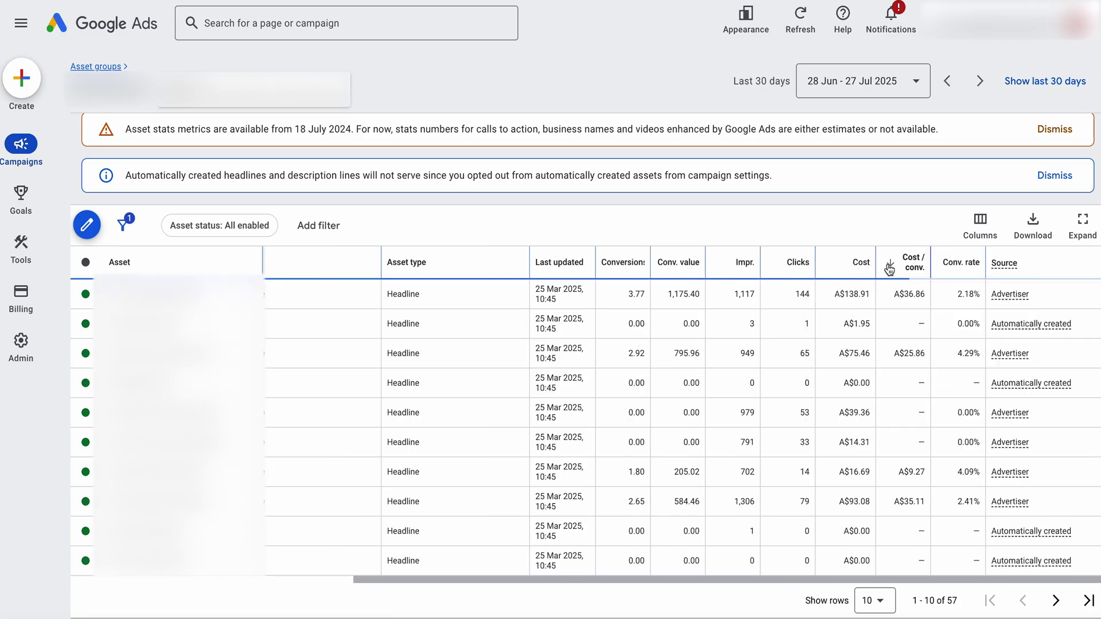